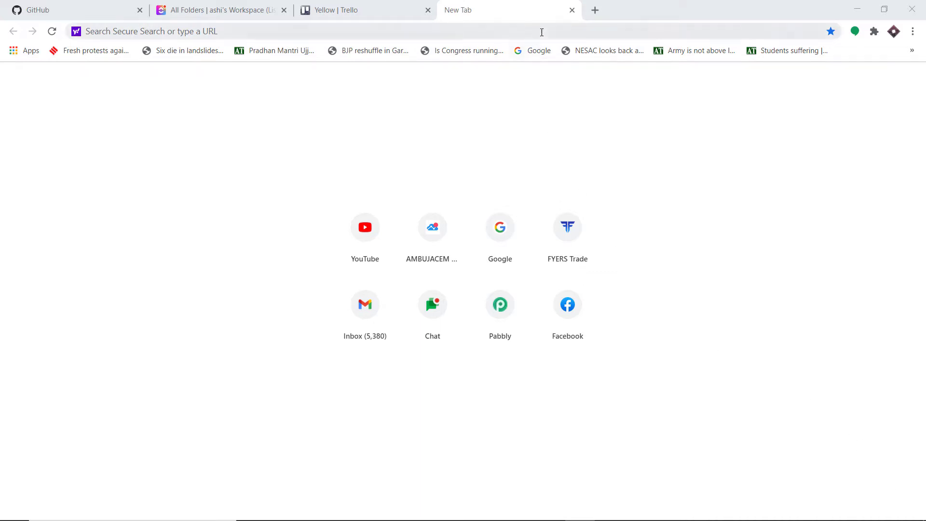
- Go to Pabbly.com and open the product page for Connect
click(541, 32)
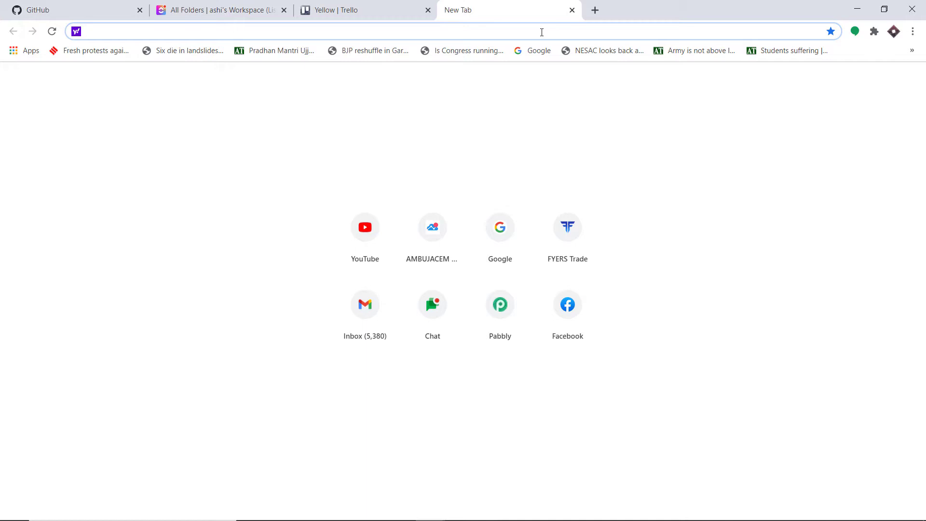
text(Pabbly.com)
key(Return)
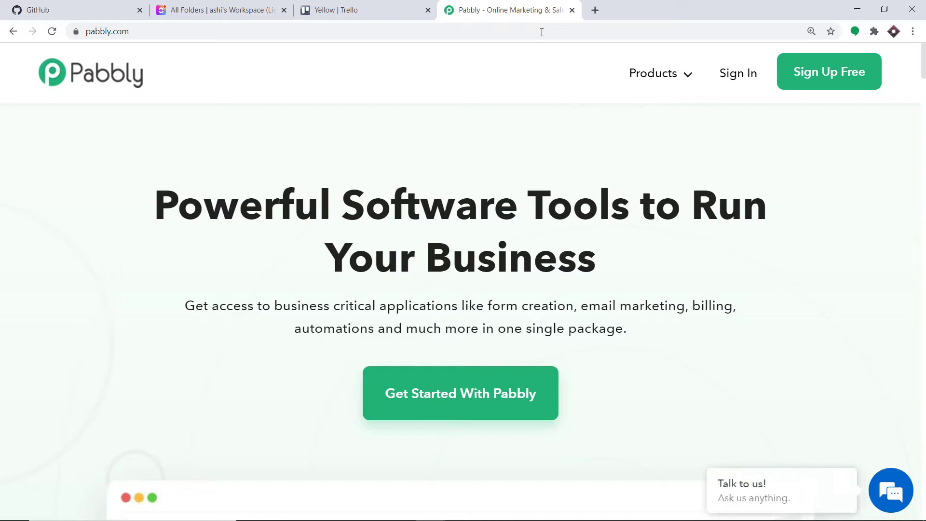
mouse_move(651, 66)
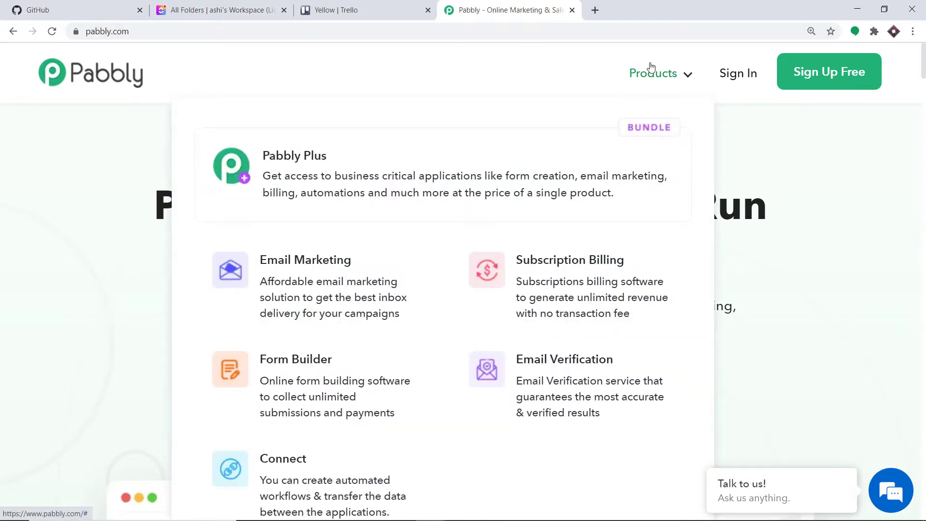
click(326, 466)
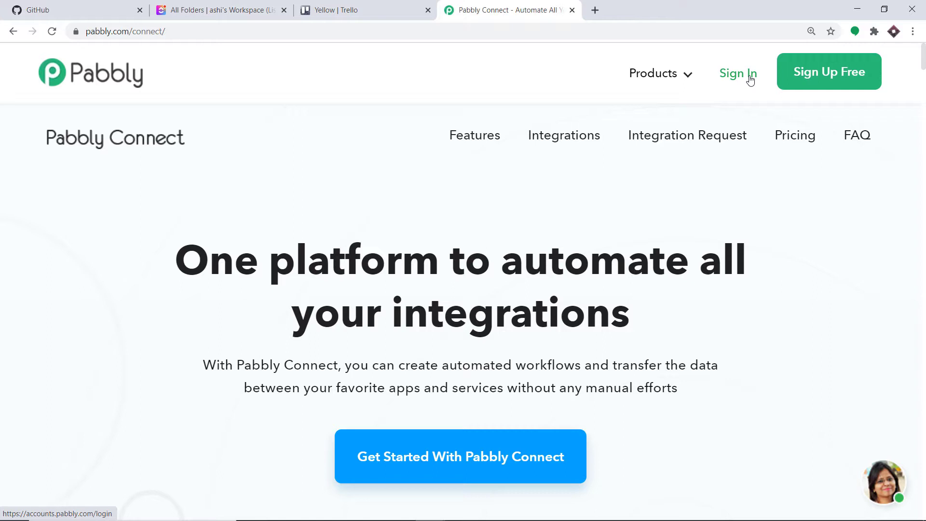
- Sign in to the Pabbly account and access the Connect application
click(750, 79)
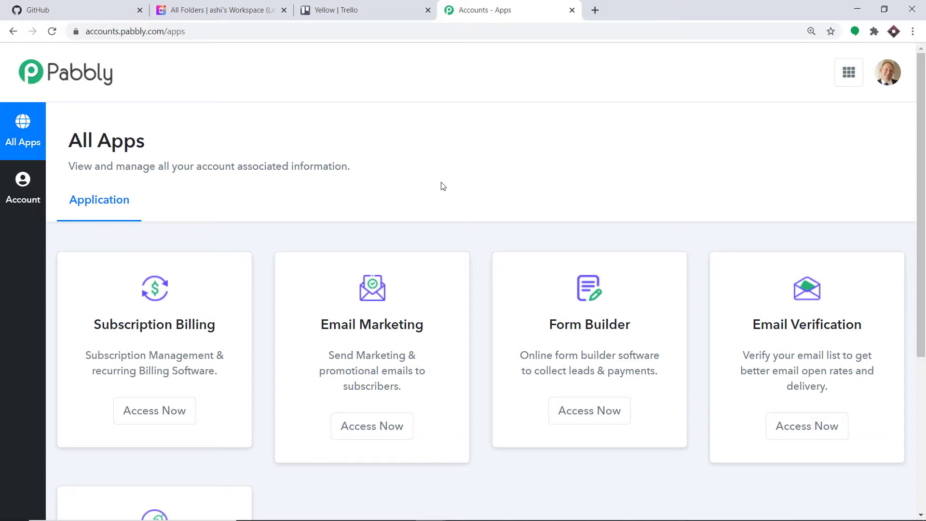
scroll(440, 186, down, 5)
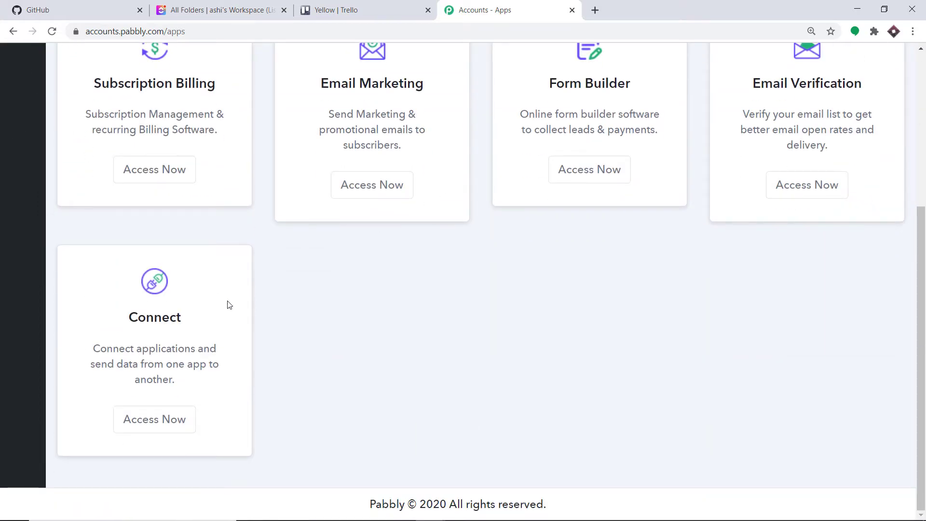
click(155, 420)
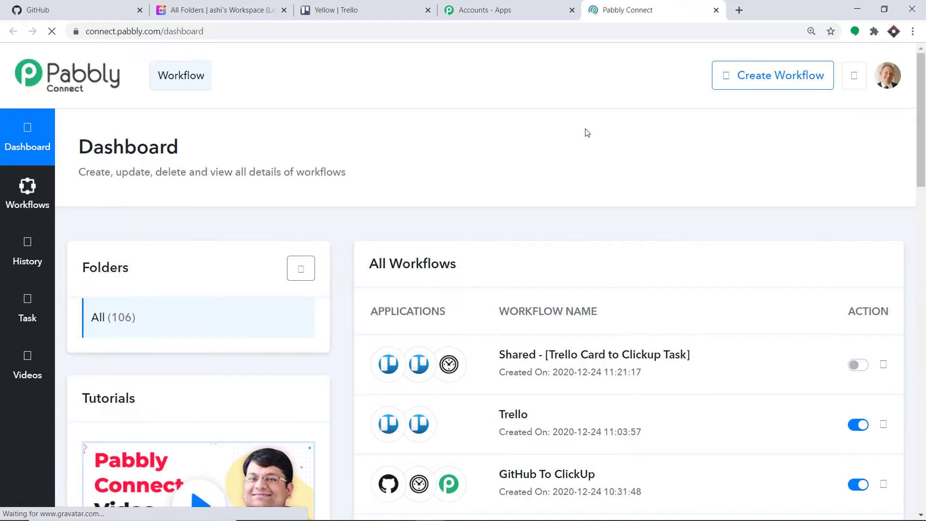
- Create a new workflow named "GitHub To Trello"
click(776, 78)
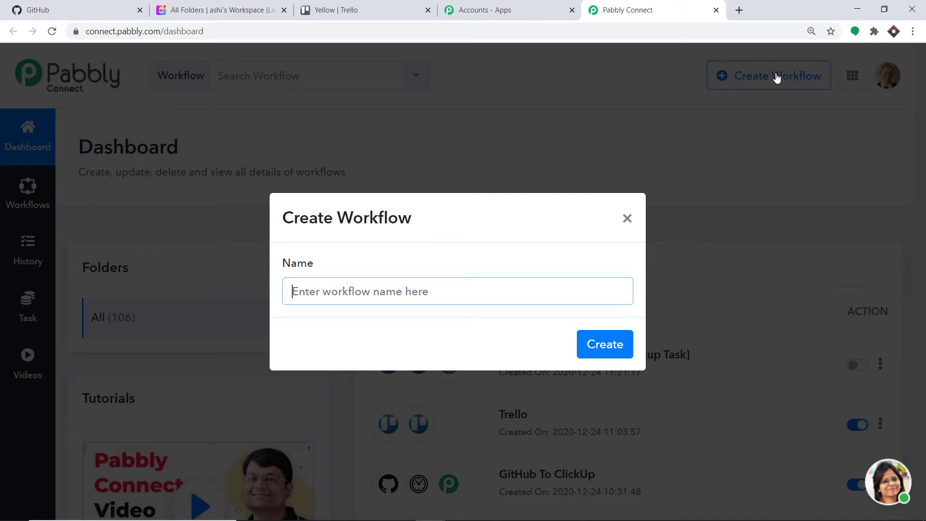
text(GitH)
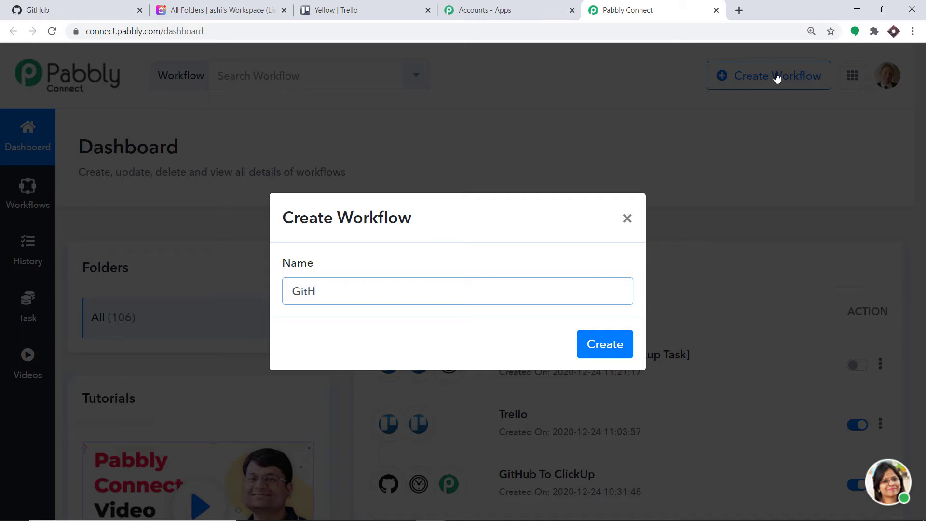
text(ub To Trello)
click(604, 343)
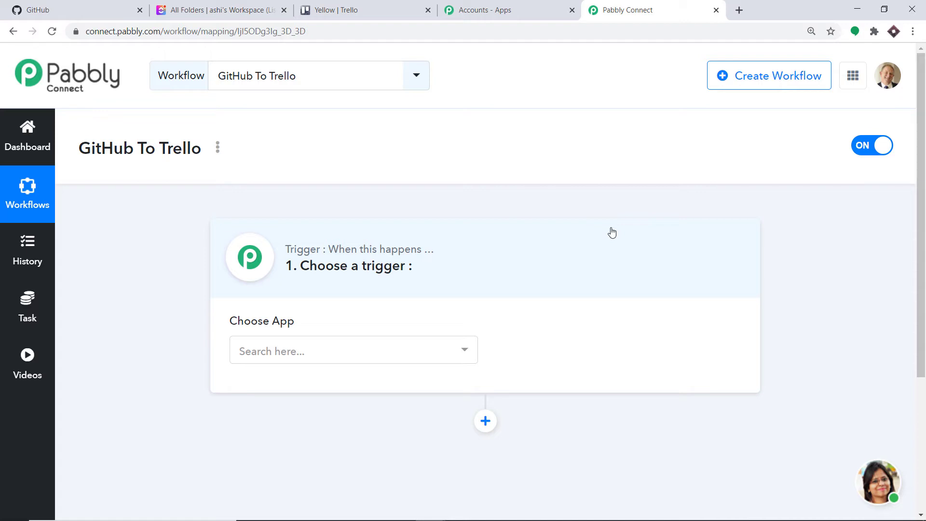
- Set the workflow's trigger app to GitHub with Issues as the trigger event
click(363, 353)
text(git)
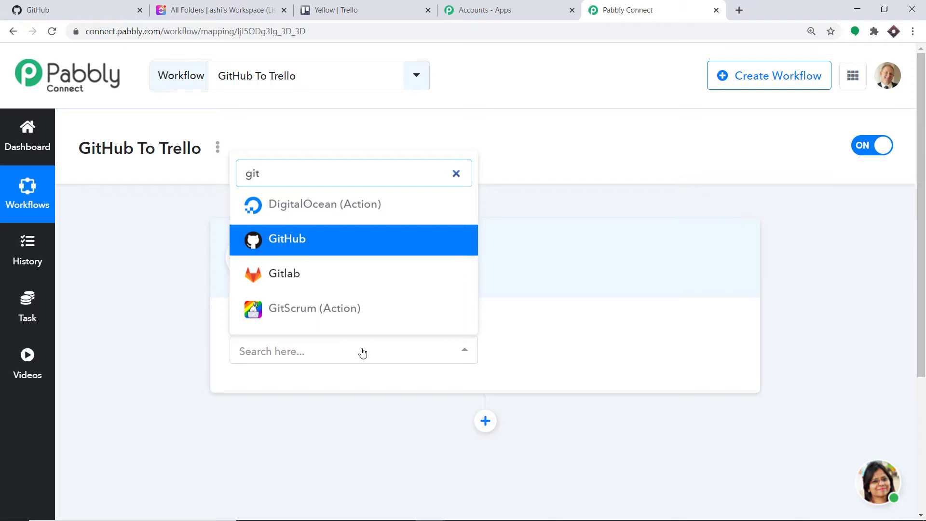
click(361, 254)
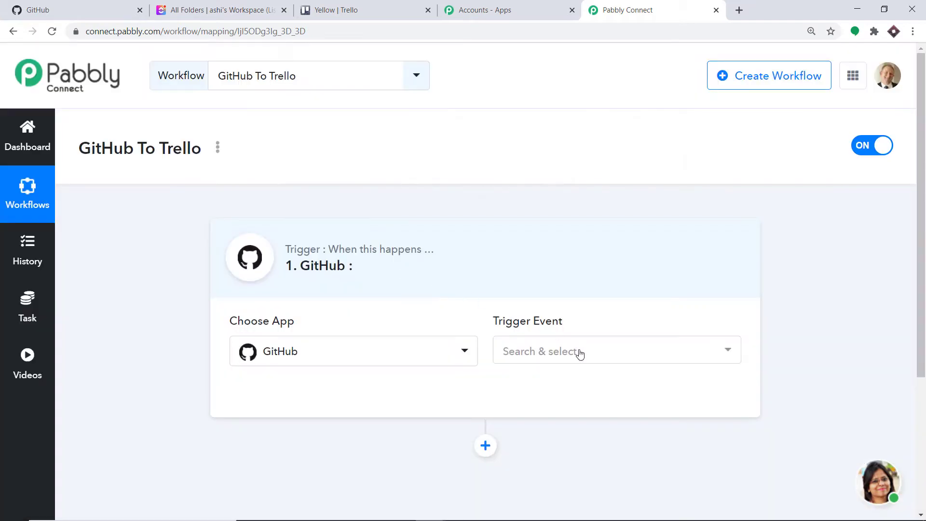
click(579, 353)
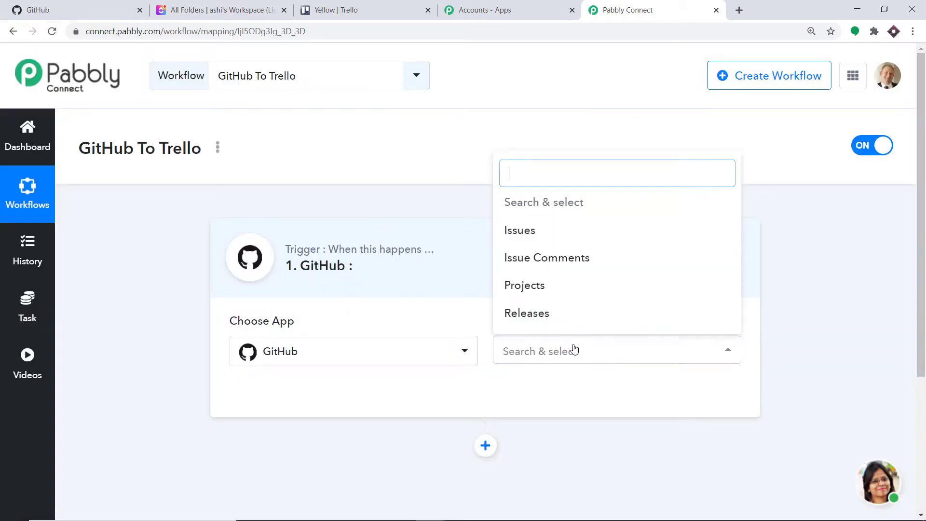
click(553, 231)
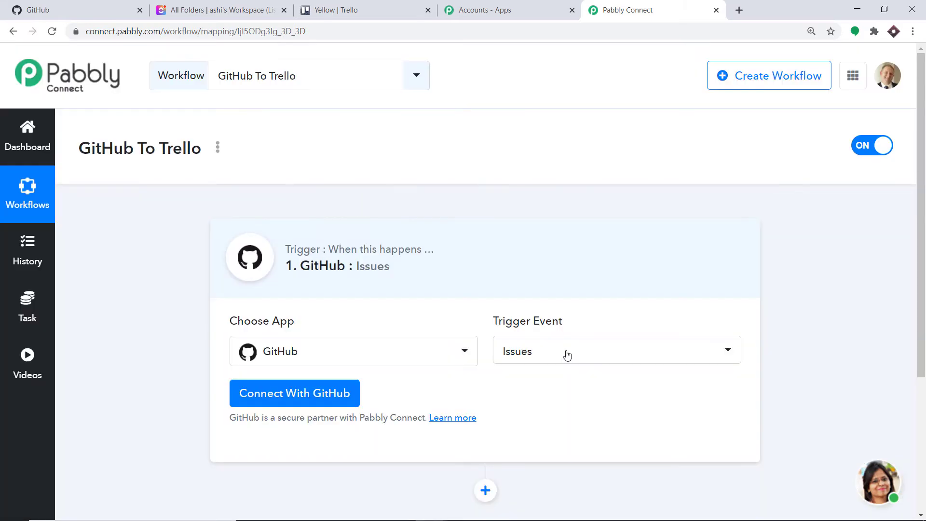
click(567, 355)
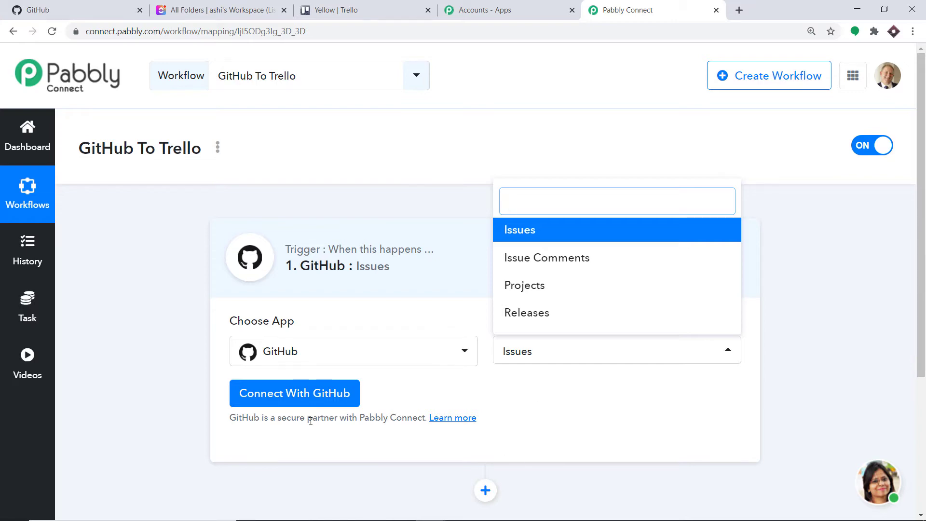
- Connect the trigger to GitHub by authorizing Pabbly Connect to access the GitHub account
click(295, 393)
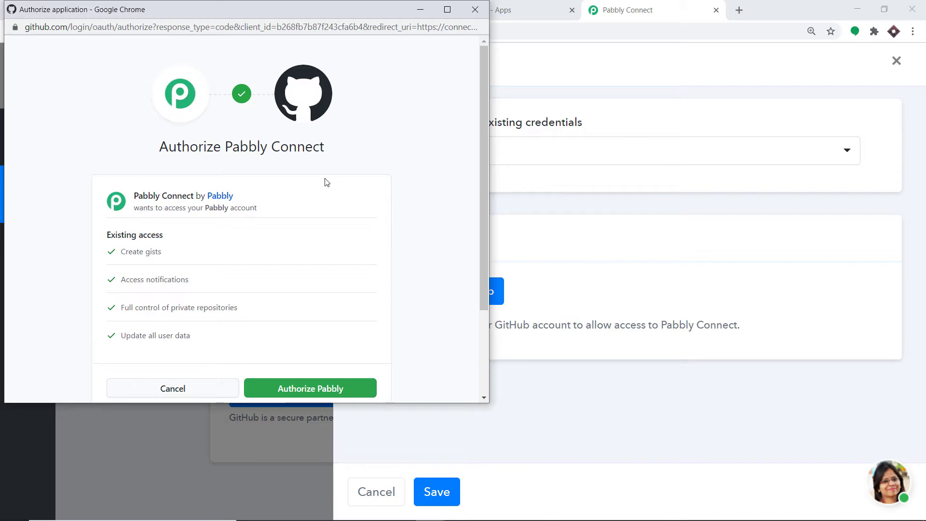
scroll(336, 169, down, 2)
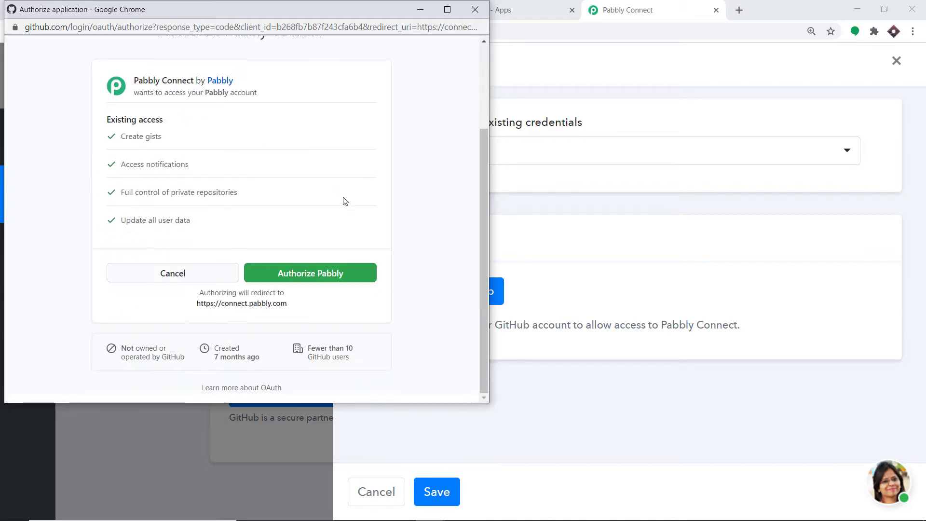
click(335, 274)
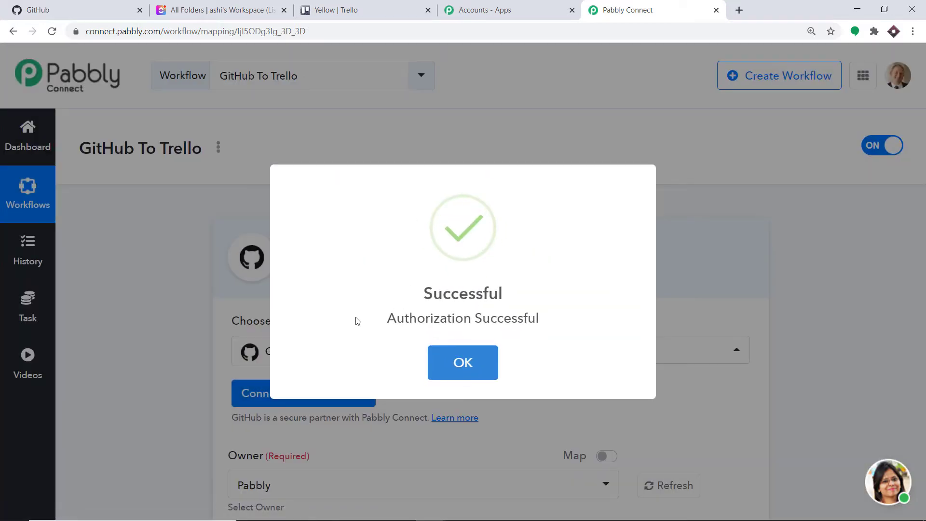
click(471, 366)
- Compare the trigger's owner and repository options with the signed-in account and repositories on GitHub
scroll(473, 362, down, 1)
scroll(381, 175, down, 5)
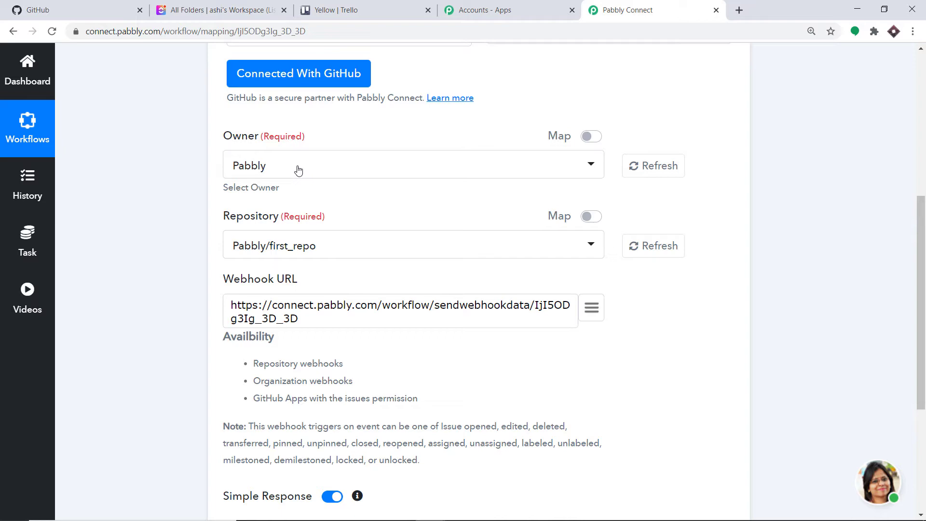
click(116, 11)
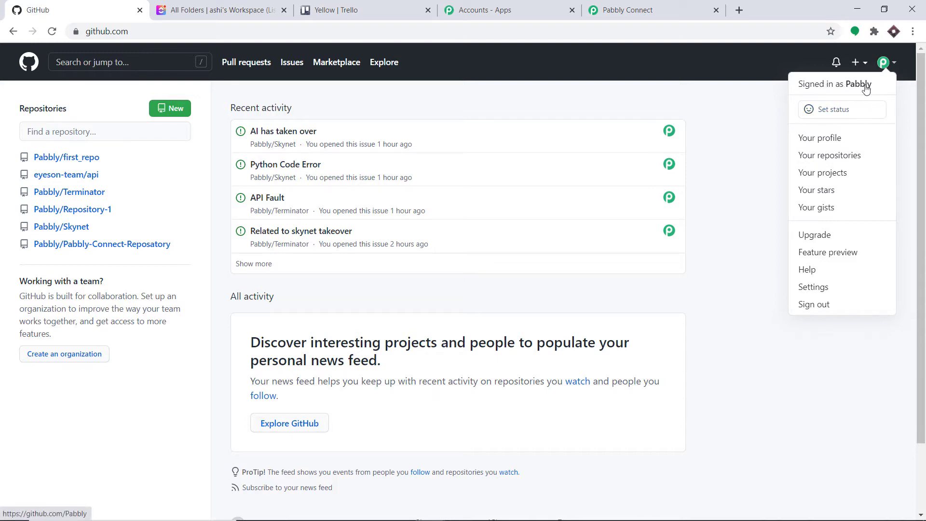
click(666, 10)
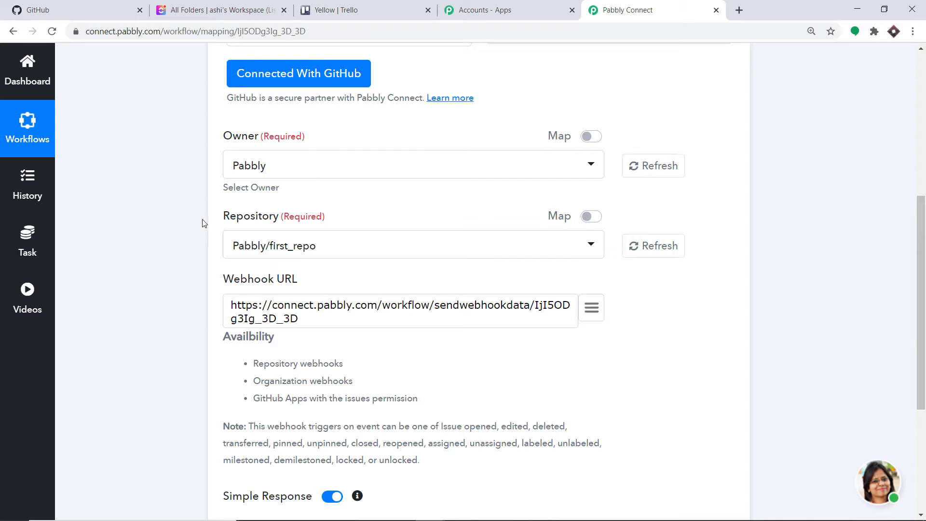
click(266, 248)
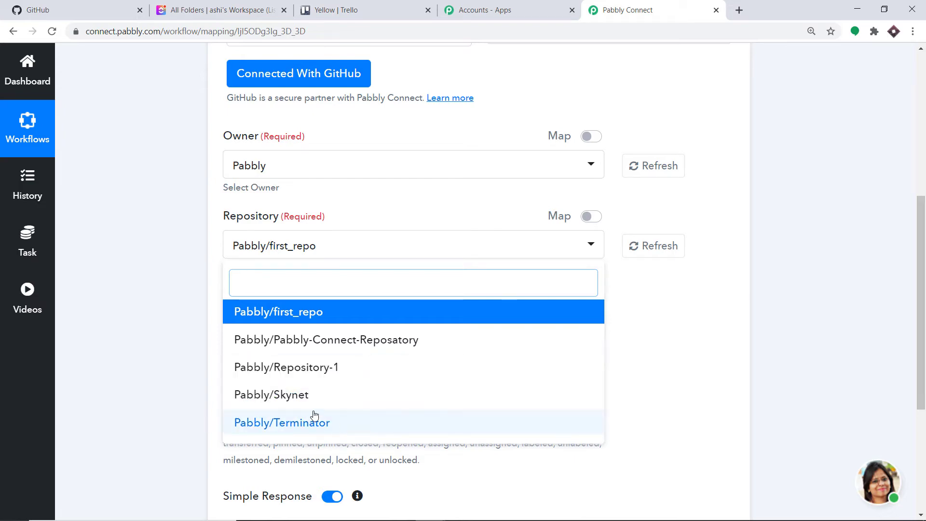
click(75, 7)
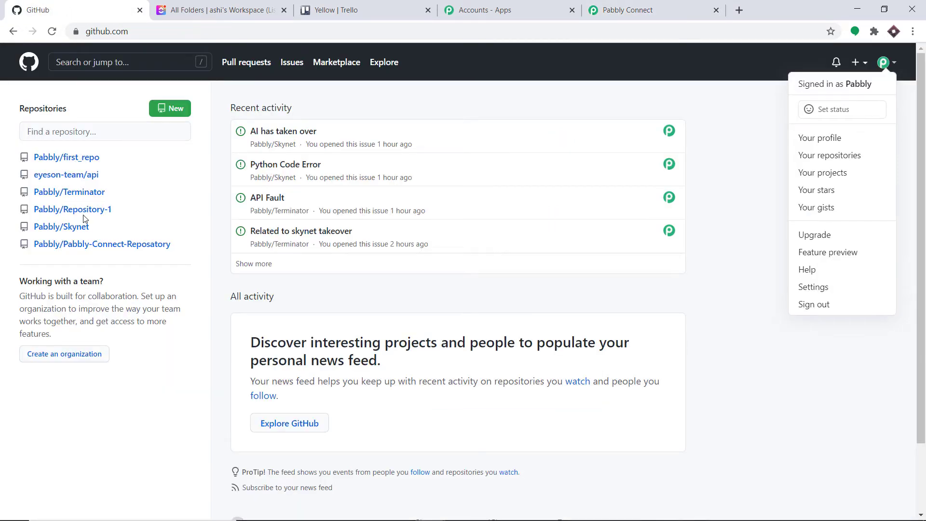
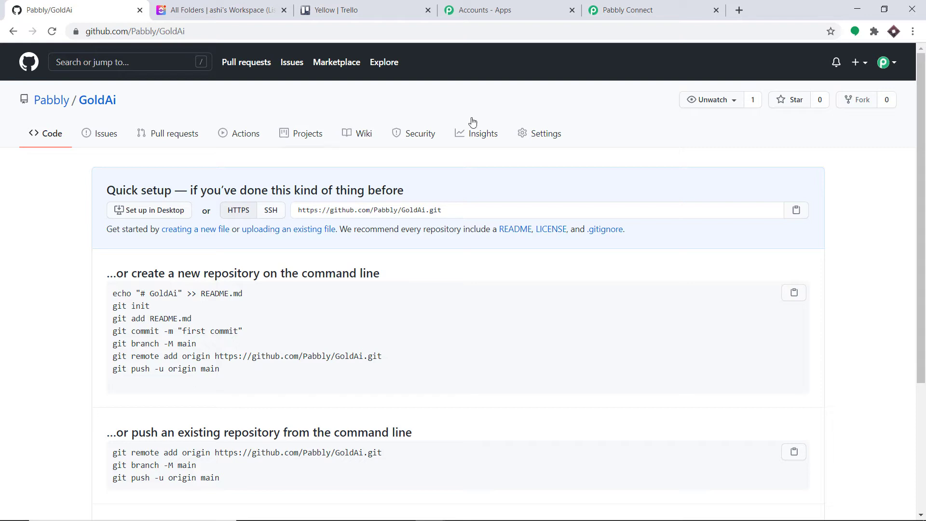
- Refresh the trigger's repository list in Pabbly Connect, select Pabbly/GoldAi and check it against the repository on GitHub
click(641, 10)
click(656, 253)
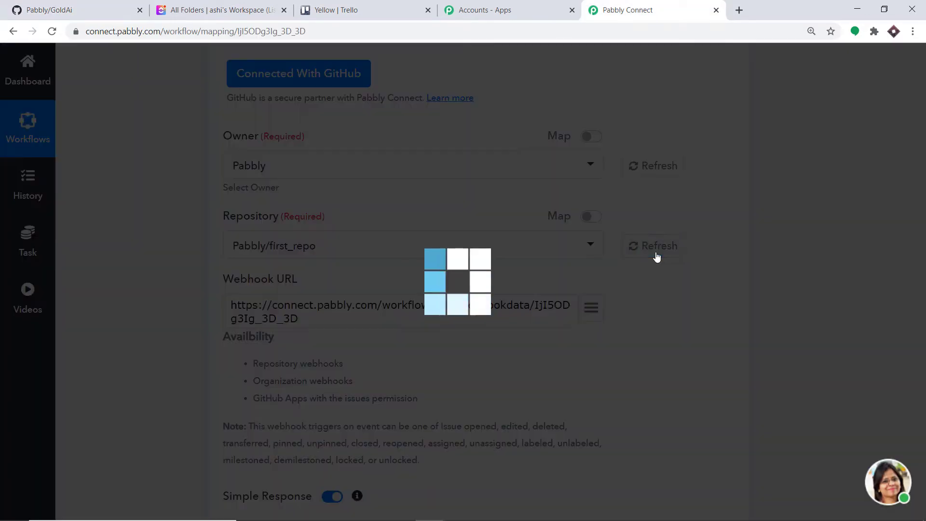
click(389, 243)
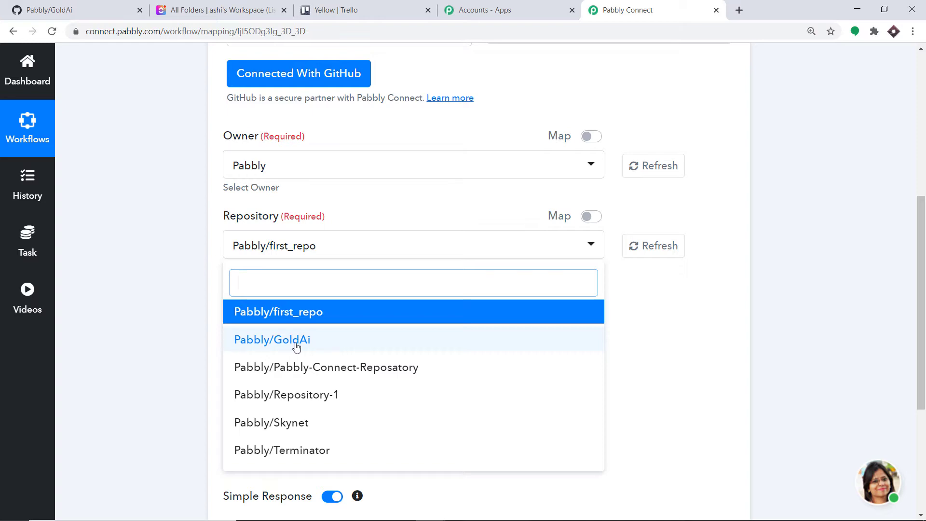
click(316, 347)
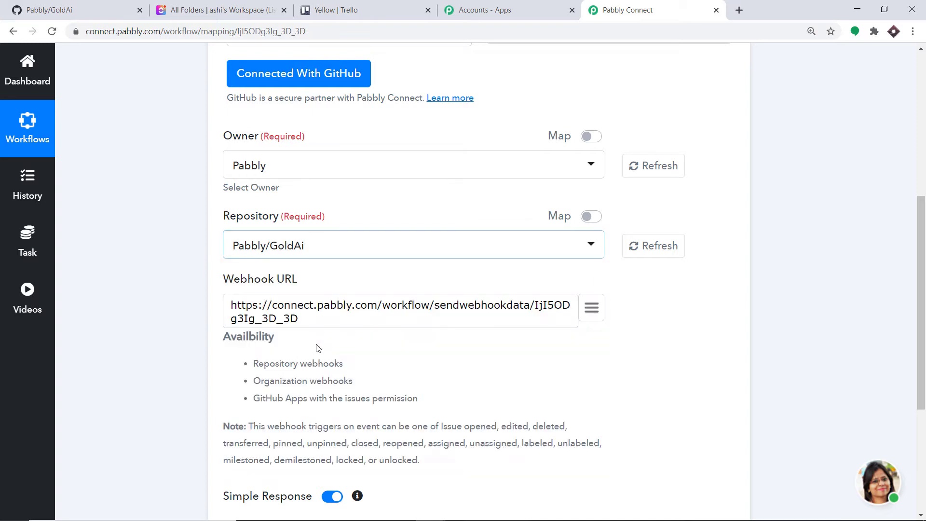
click(92, 9)
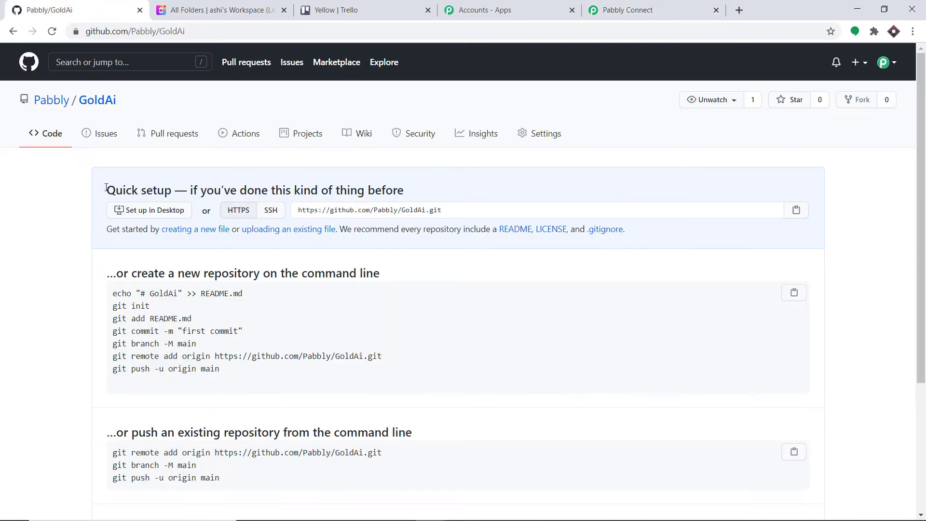
click(636, 8)
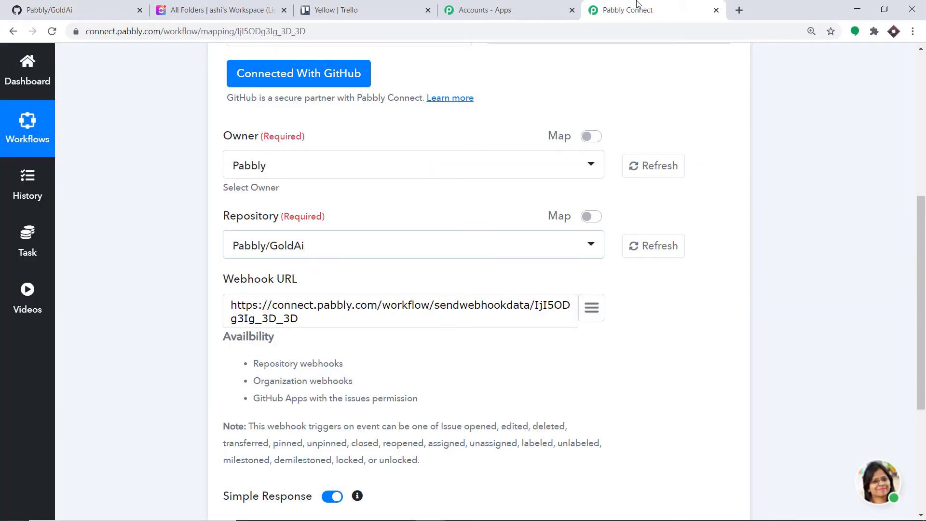
- Save the GitHub trigger with a test request, then review the API response and the GoldAi repository on GitHub
scroll(304, 126, down, 2)
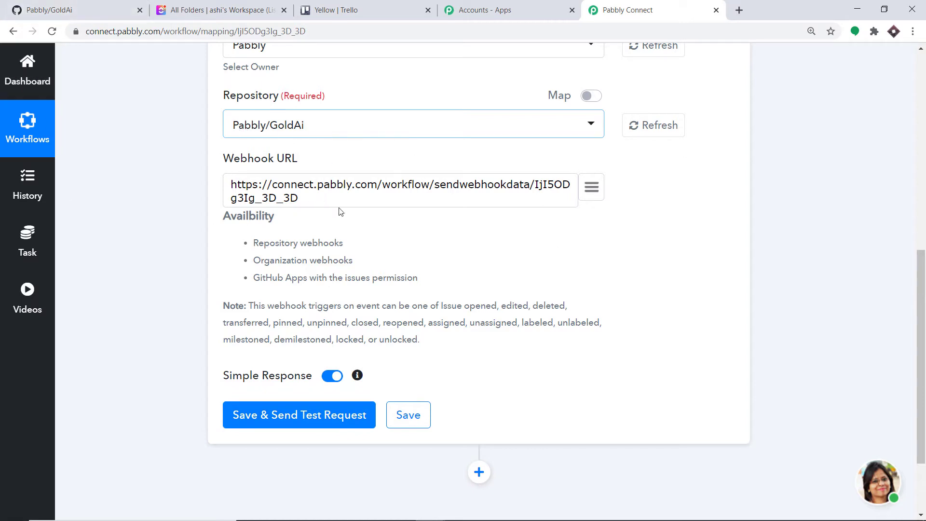
click(300, 416)
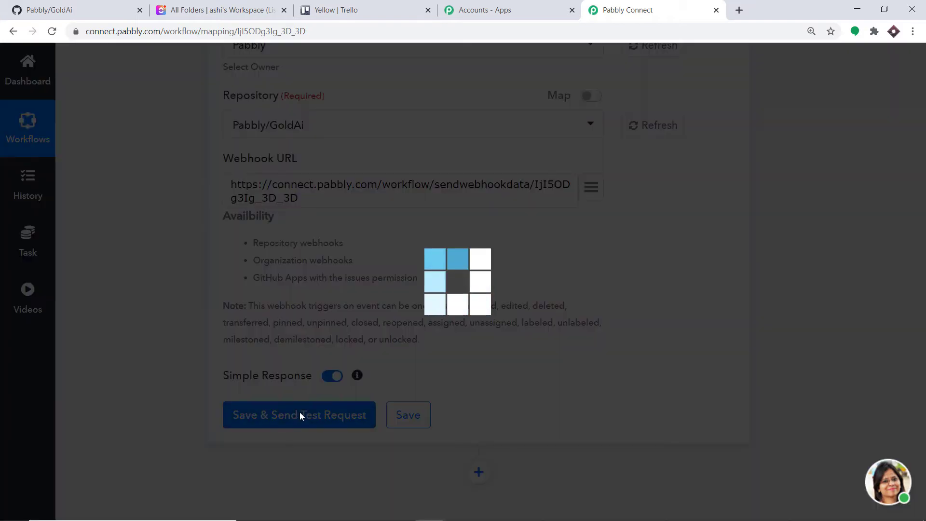
scroll(449, 351, down, 4)
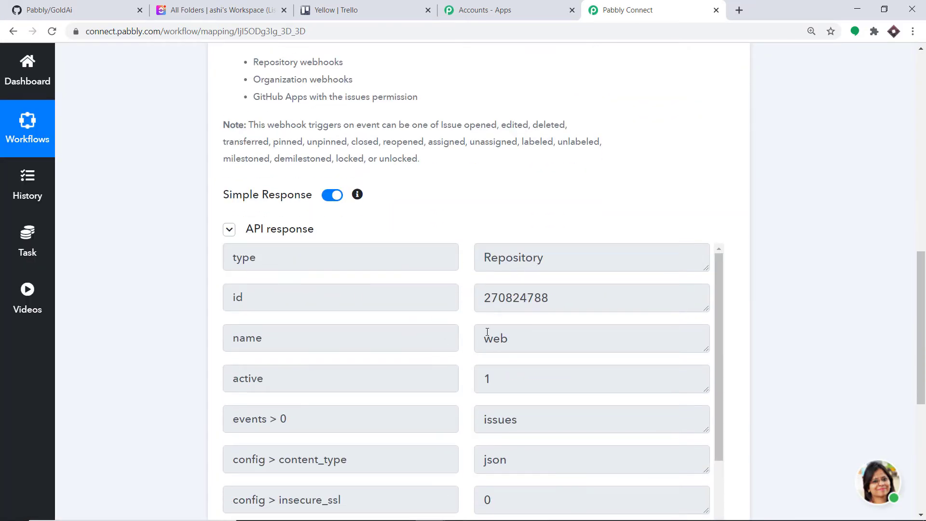
scroll(487, 332, up, 3)
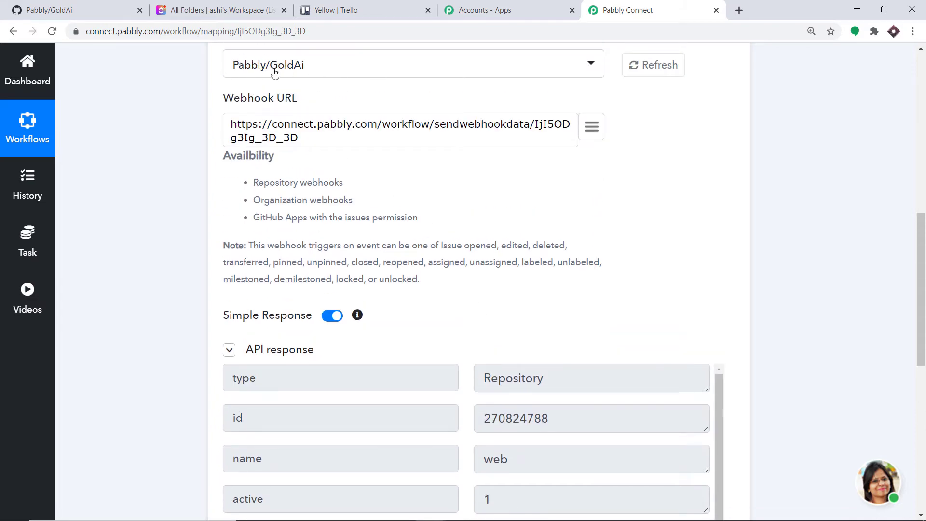
key(ctrl+1)
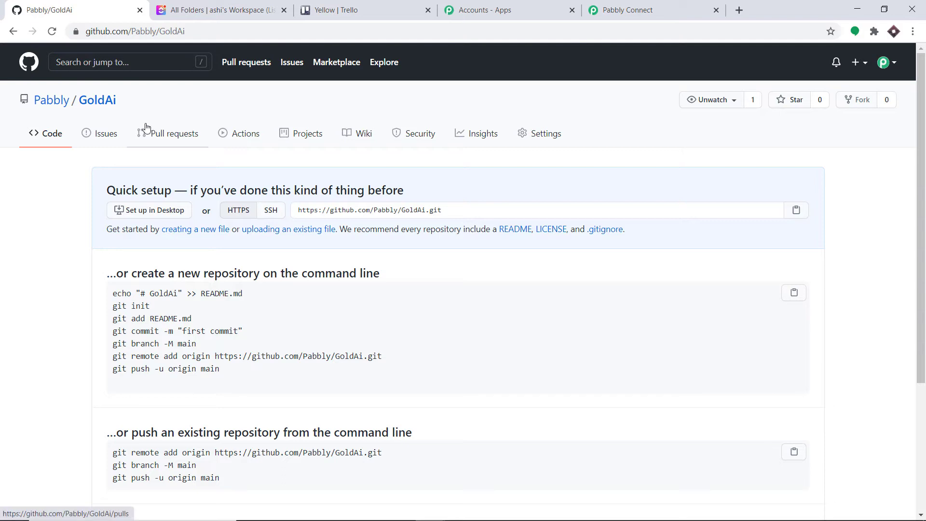
click(631, 10)
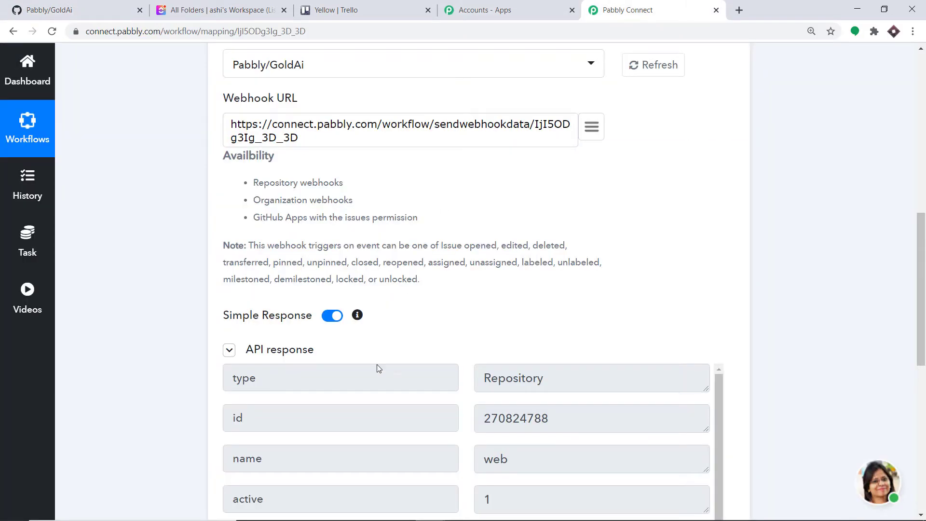
- Start capturing the webhook response for the GitHub trigger
scroll(378, 368, down, 8)
scroll(463, 379, down, 7)
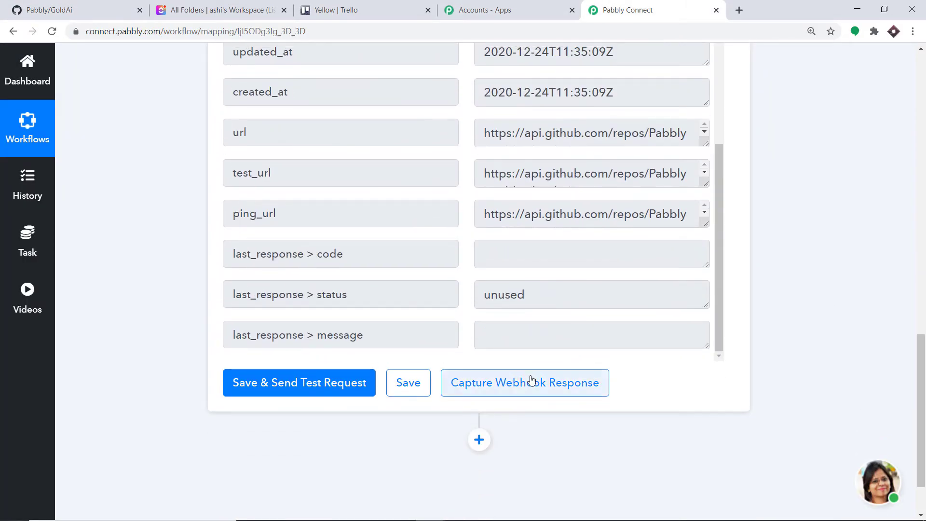
click(531, 380)
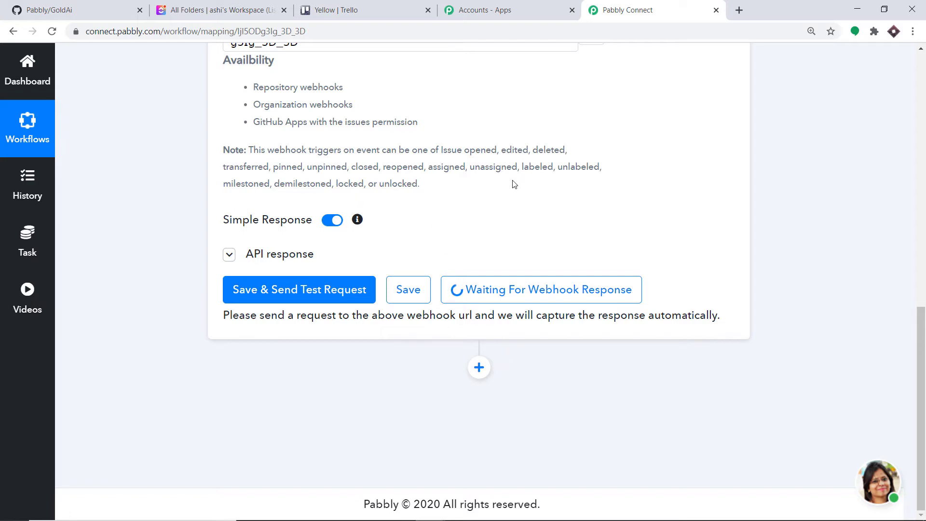
scroll(506, 231, up, 5)
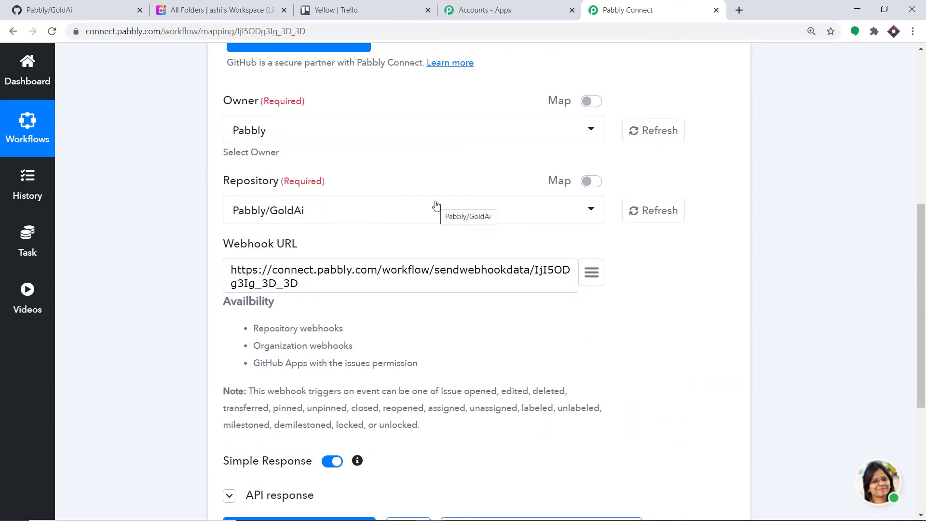
- Switch to GitHub and submit a new GoldAi issue titled "Python nor Debugging" with the comment "Malfunction in library"
click(77, 6)
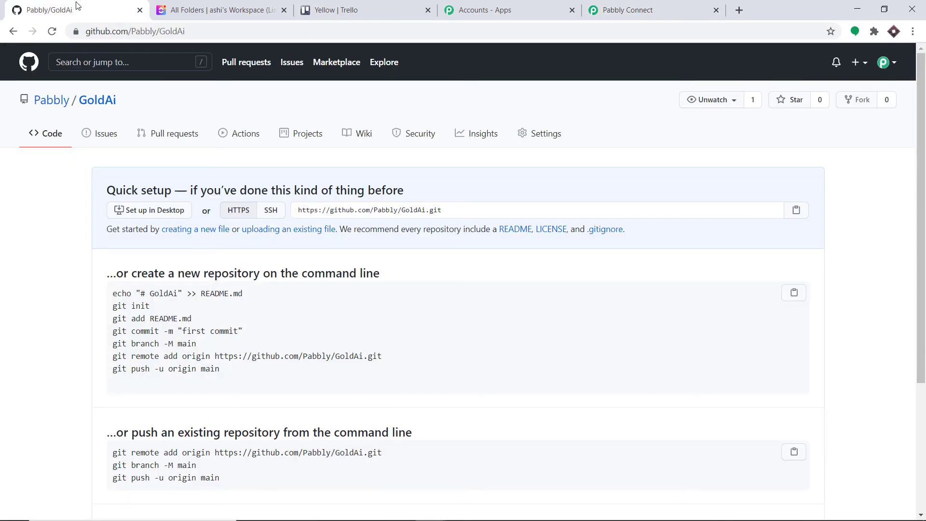
click(115, 138)
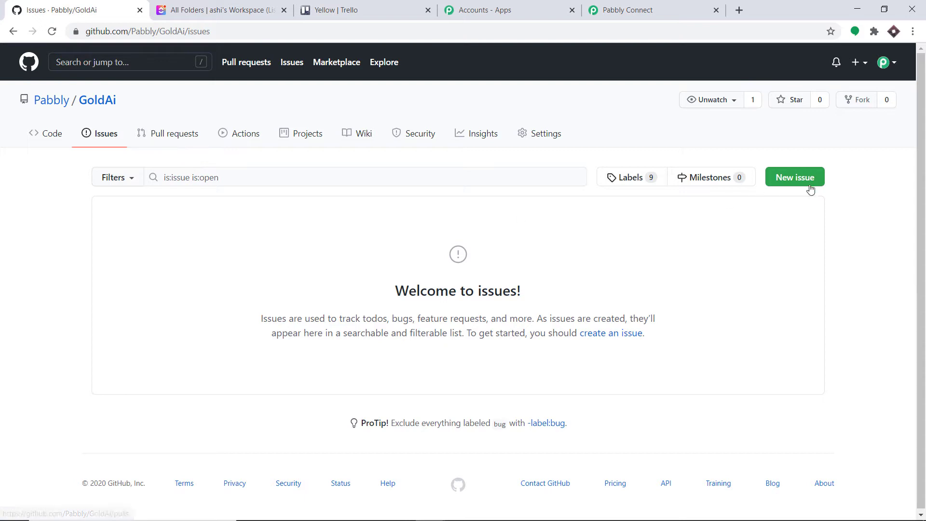
click(808, 179)
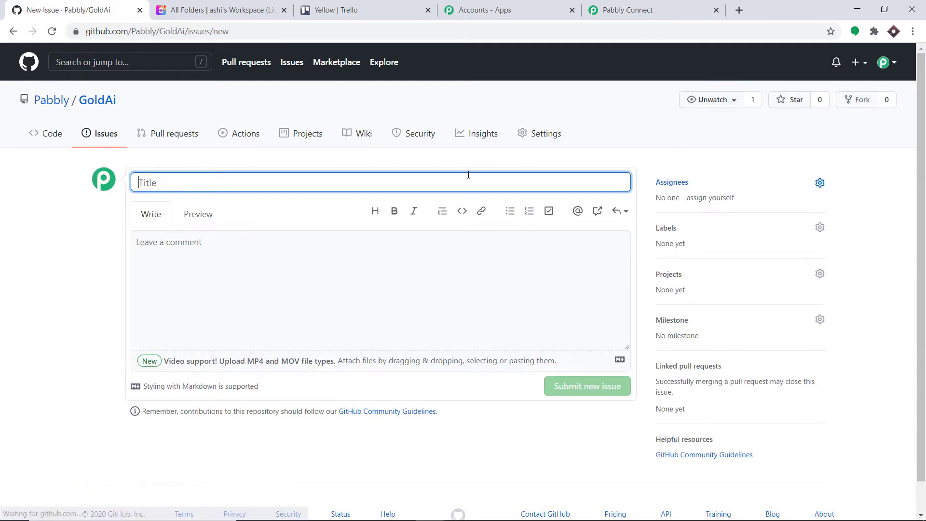
text(Python nor Debugging)
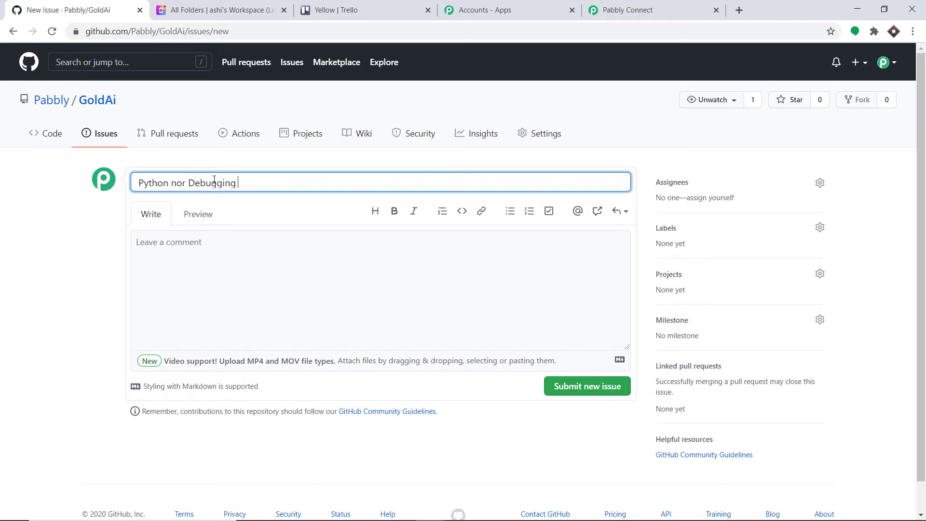
click(193, 253)
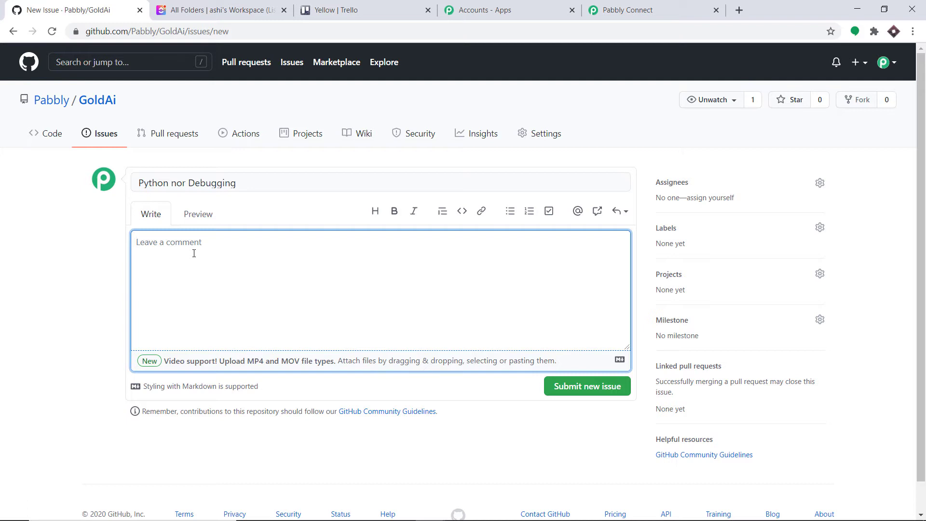
text(Malfuction in library)
click(159, 242)
text(n library)
click(593, 387)
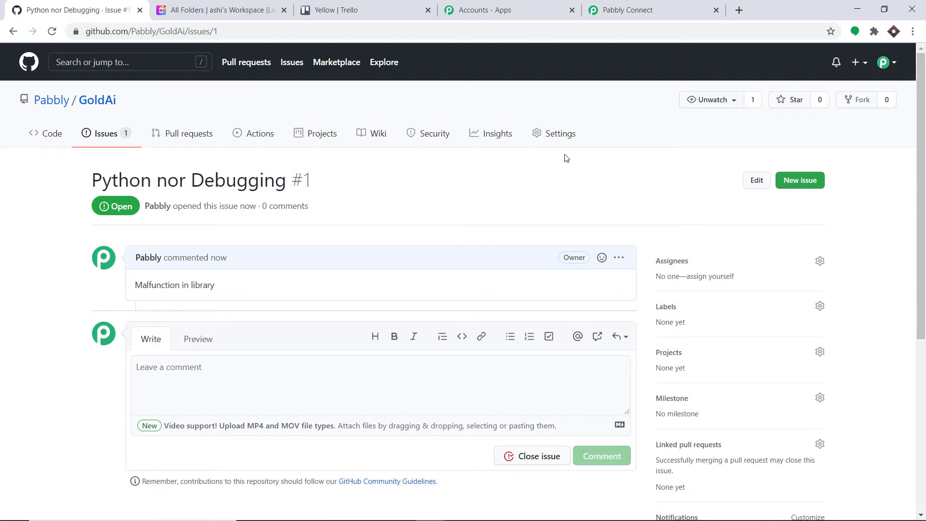
- Return to Pabbly Connect and examine the captured API response for the new issue's title, body and repository details
click(650, 4)
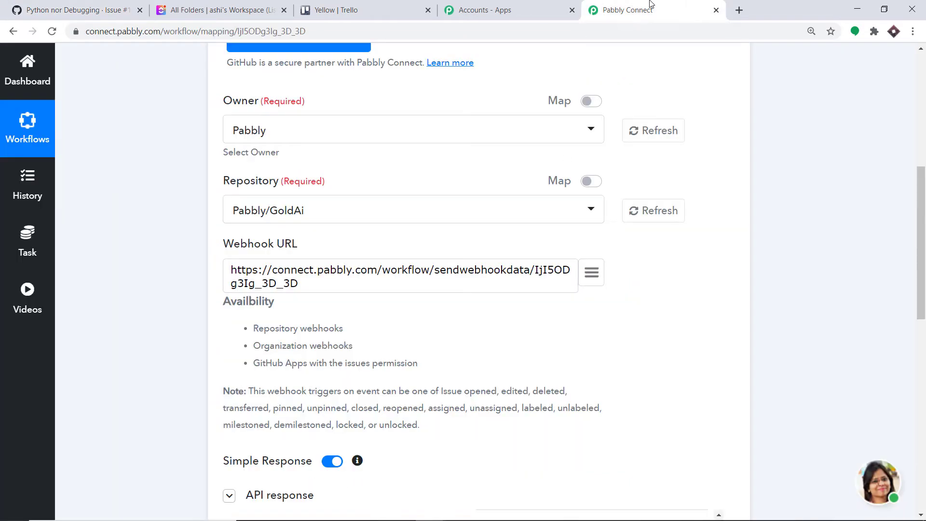
scroll(568, 241, down, 8)
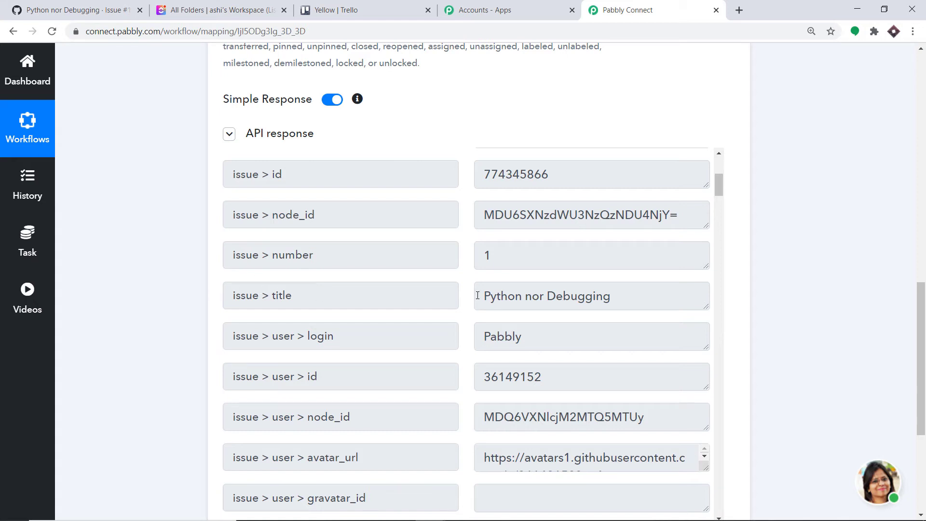
scroll(598, 328, down, 8)
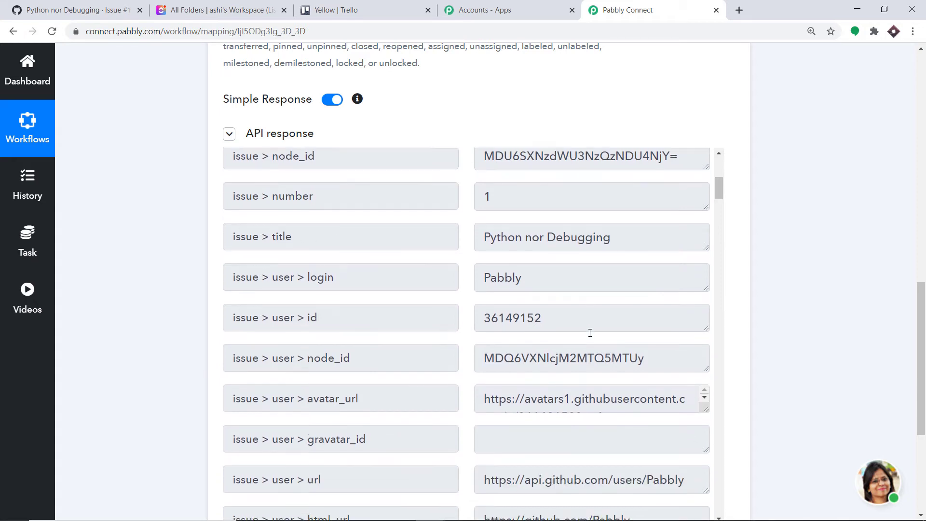
scroll(586, 349, down, 1)
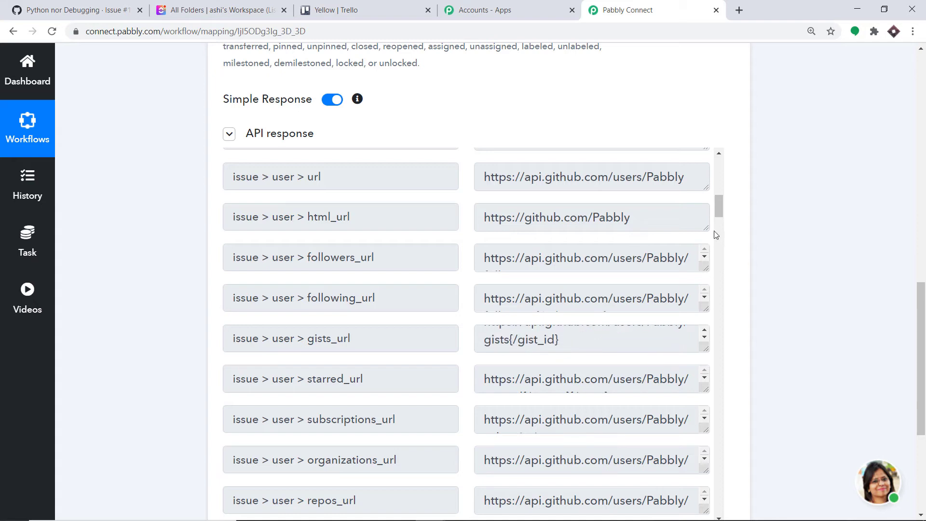
drag(718, 205, 721, 329)
scroll(718, 270, up, 2)
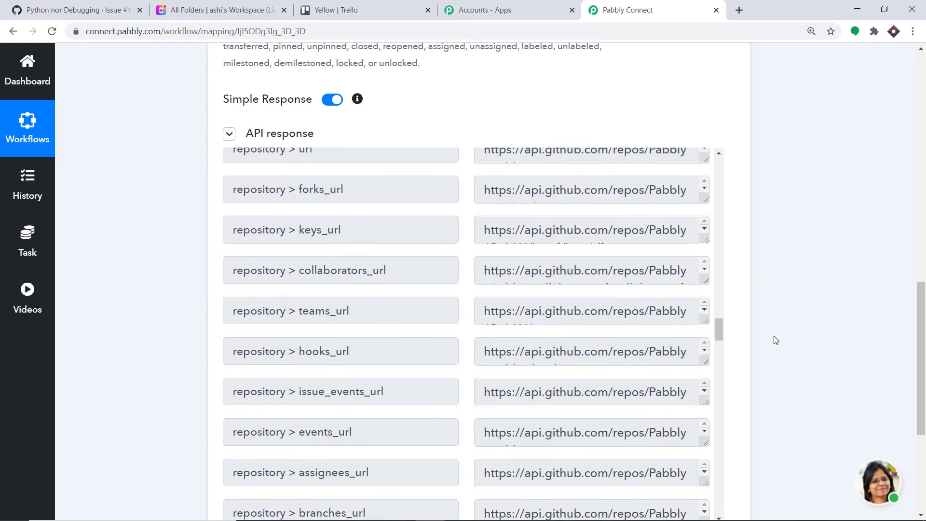
drag(921, 340, 924, 359)
drag(717, 269, 708, 196)
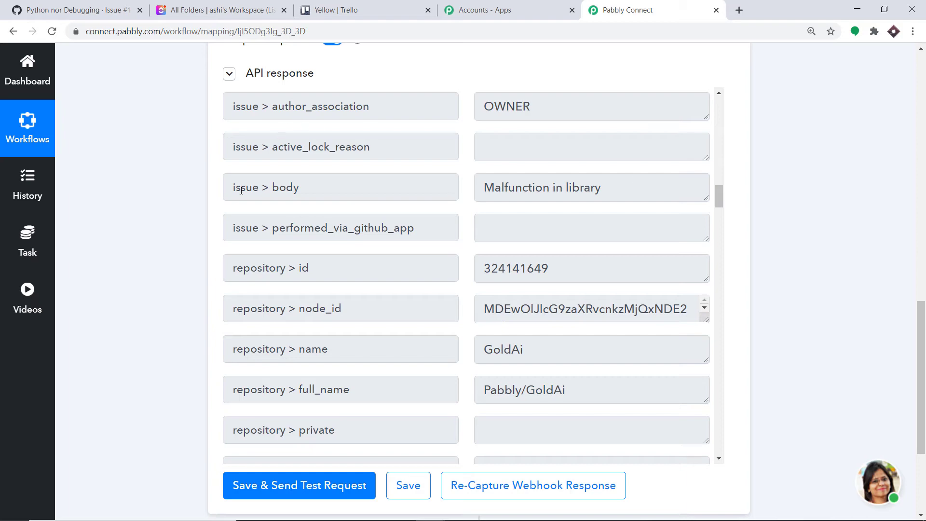
scroll(908, 356, up, 9)
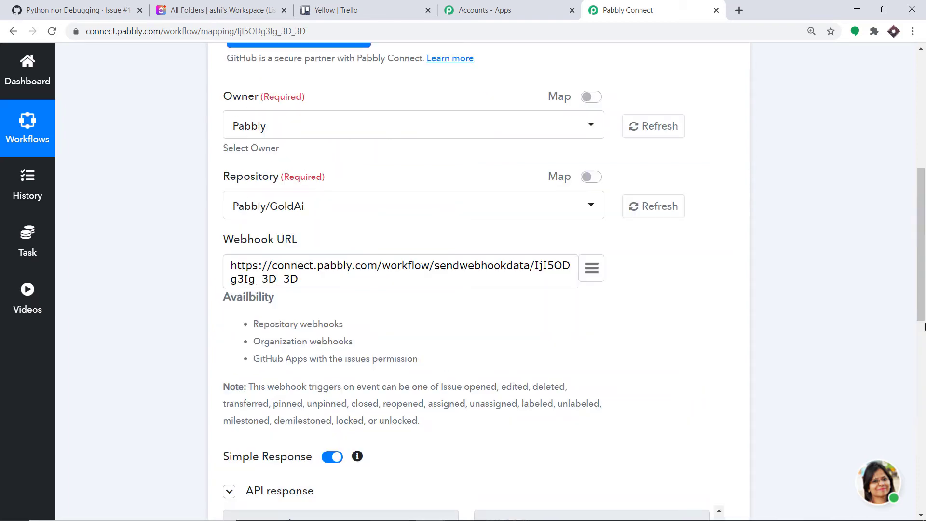
scroll(909, 356, down, 9)
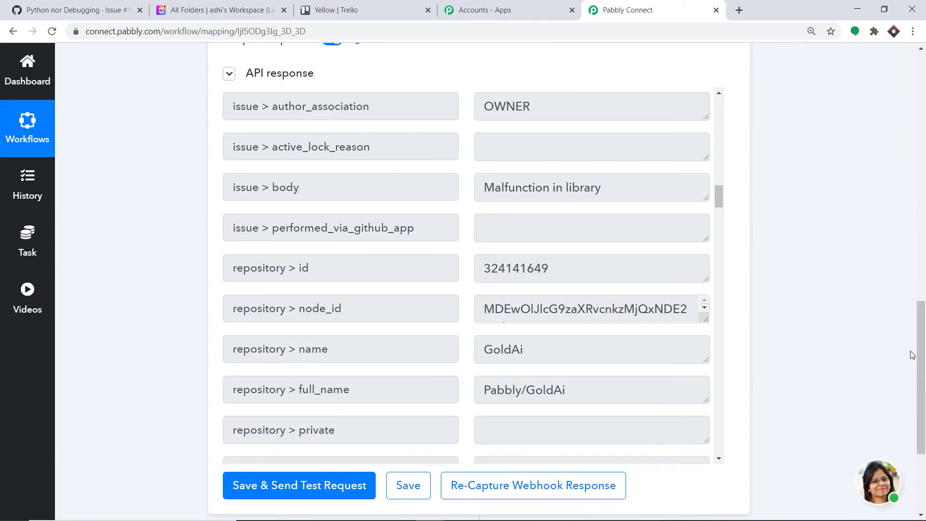
- Add an action step below the trigger that uses Trello with the Add New Card event
drag(920, 361, 921, 417)
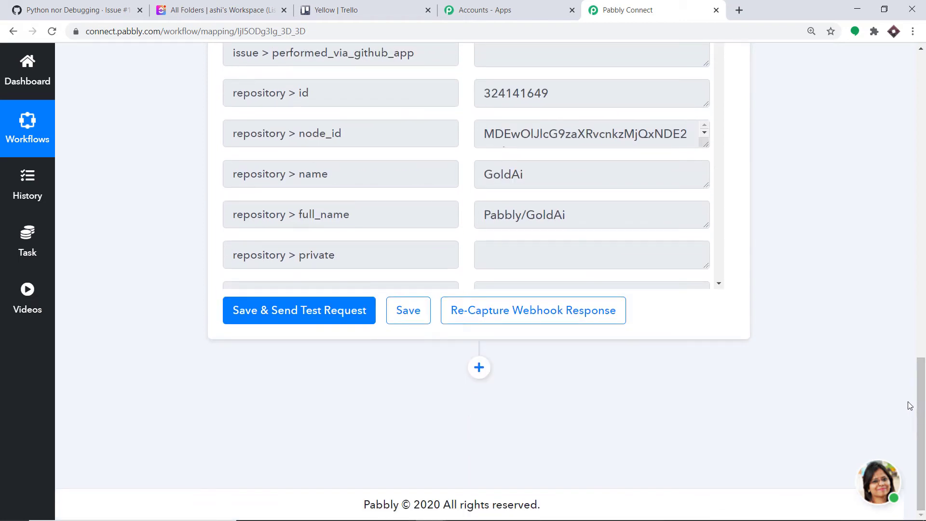
click(479, 367)
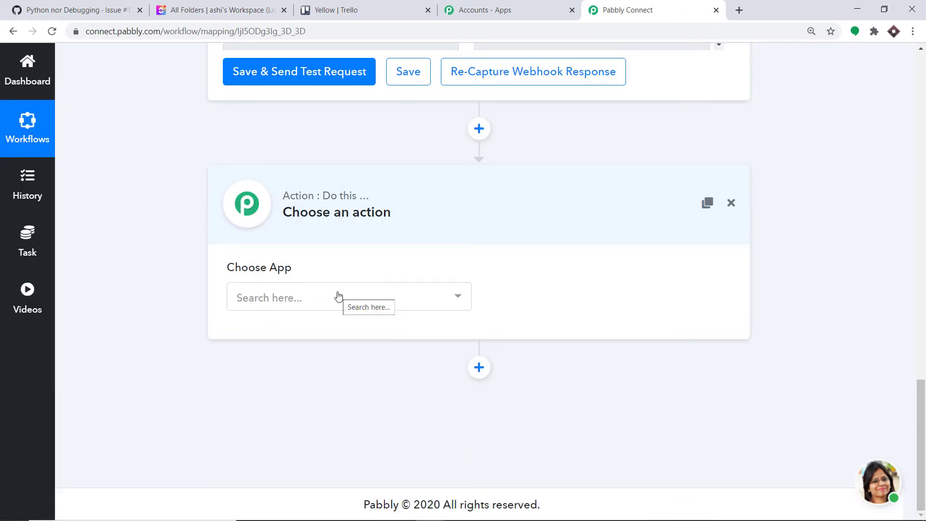
click(305, 297)
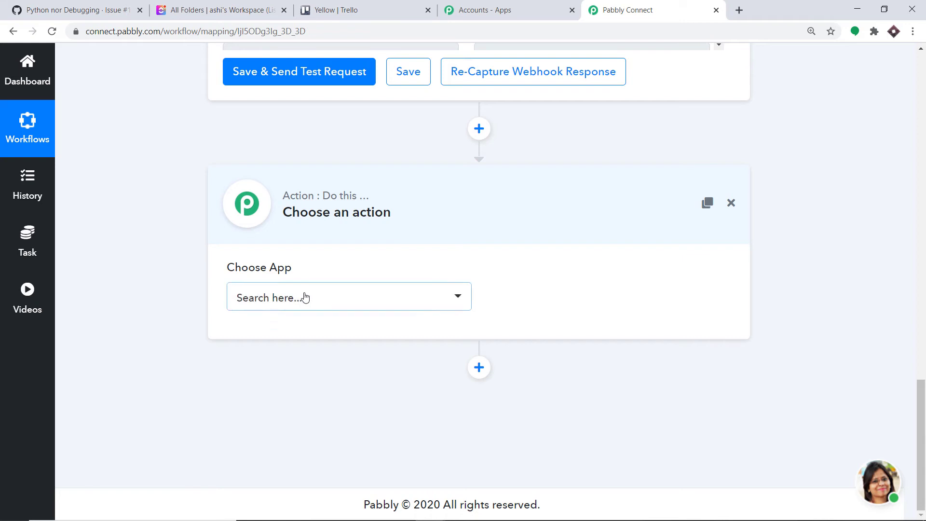
text(trell)
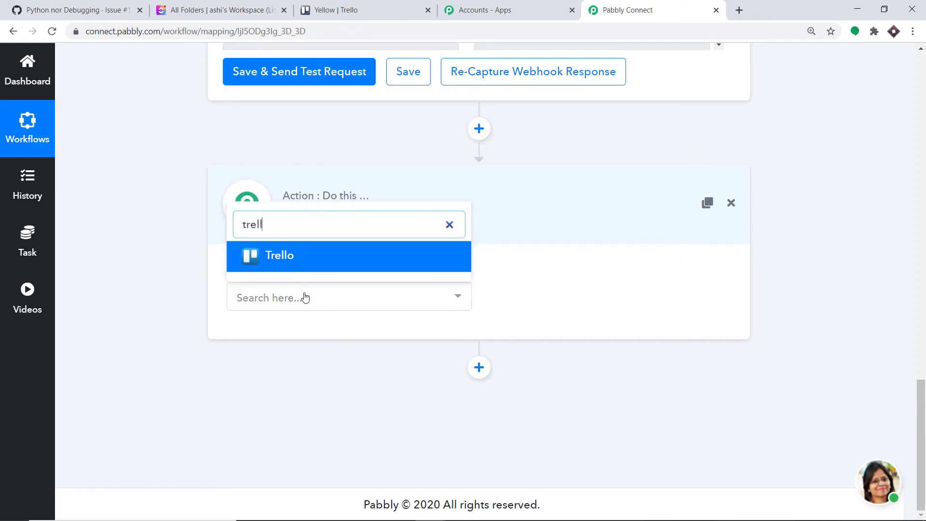
click(308, 266)
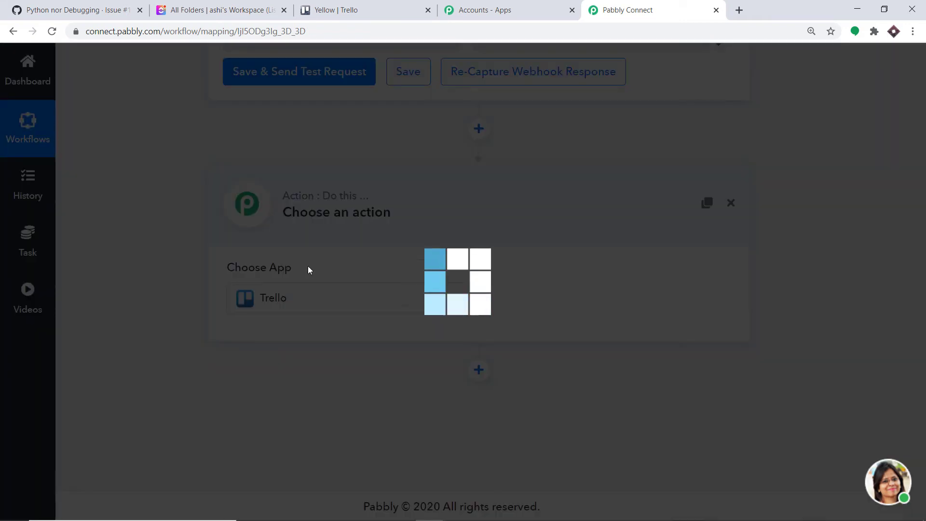
click(535, 298)
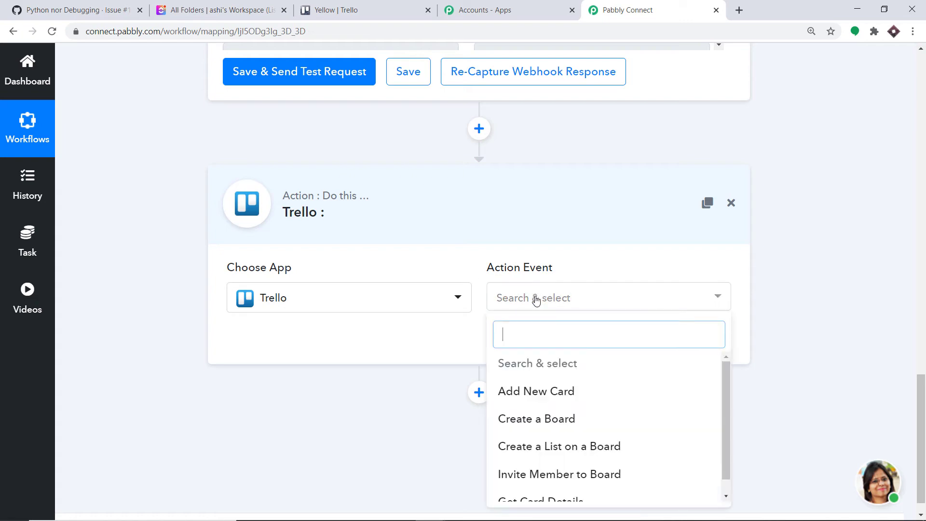
click(527, 391)
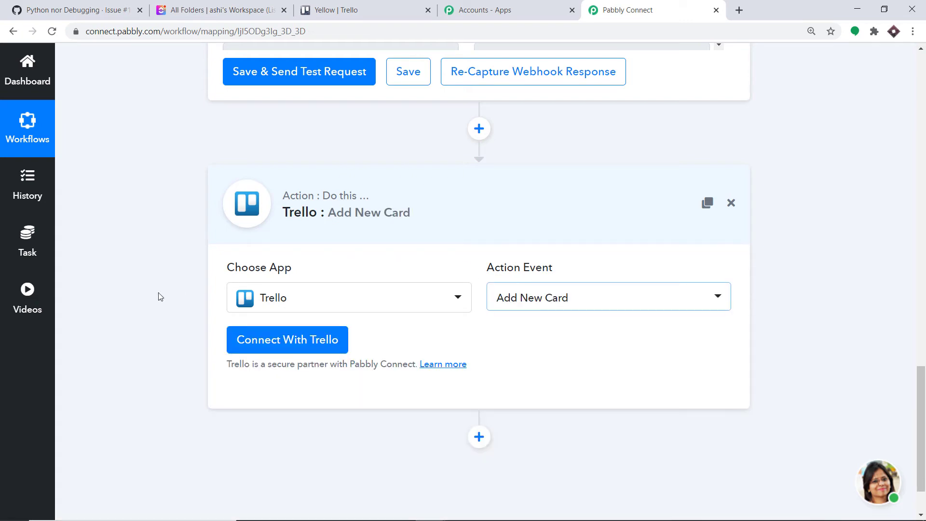
- Start a new Trello connection and open Trello's developer API key page from the credentials form
click(268, 343)
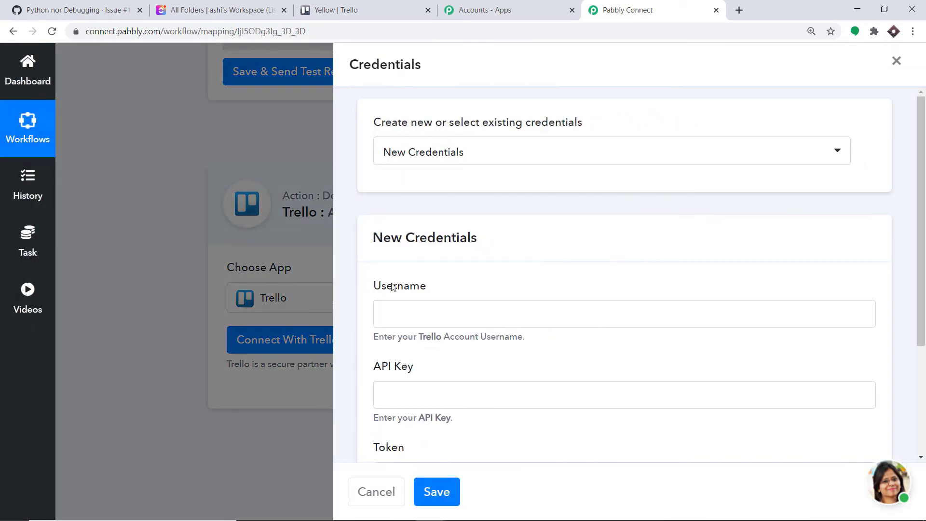
scroll(449, 260, down, 3)
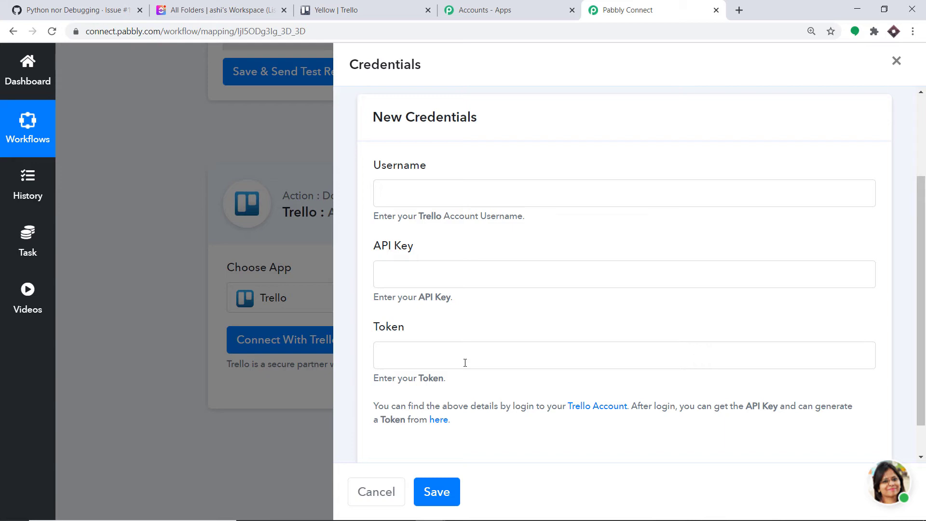
scroll(464, 357, down, 1)
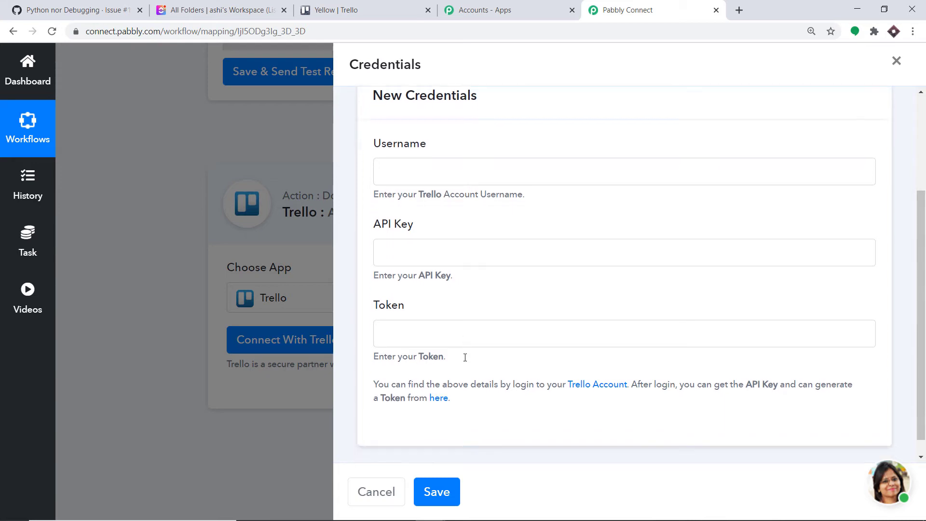
click(439, 383)
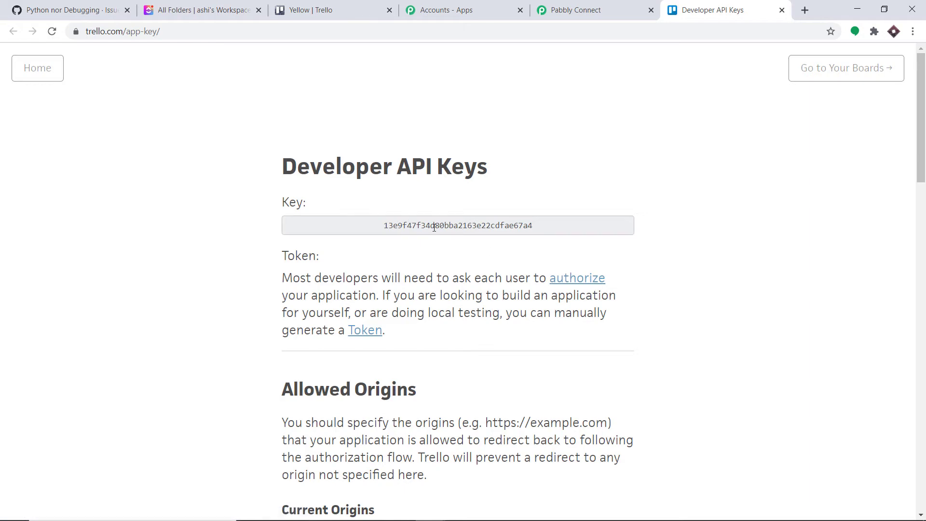
- Copy the developer API key from Trello and paste it as the API key in the Pabbly Connect credentials
double_click(434, 226)
key(ctrl+c)
right_click(434, 227)
click(439, 232)
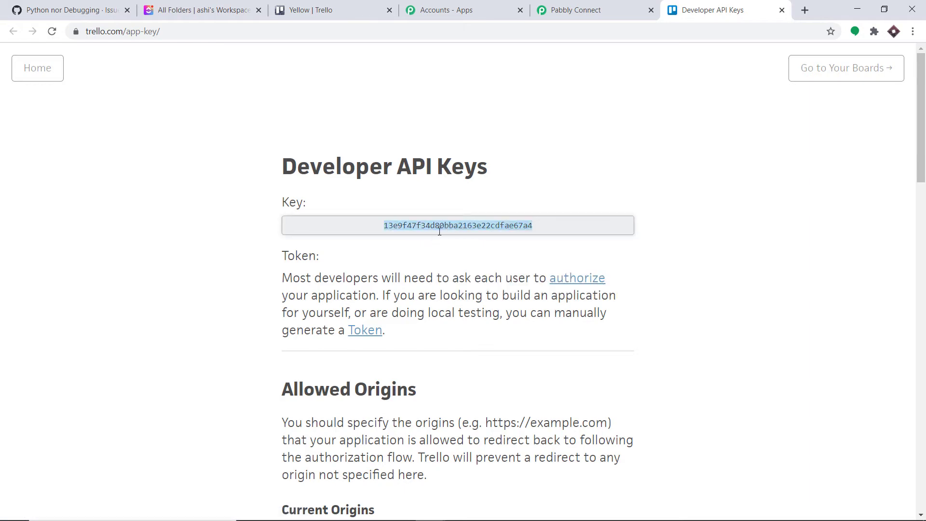
click(376, 10)
click(574, 10)
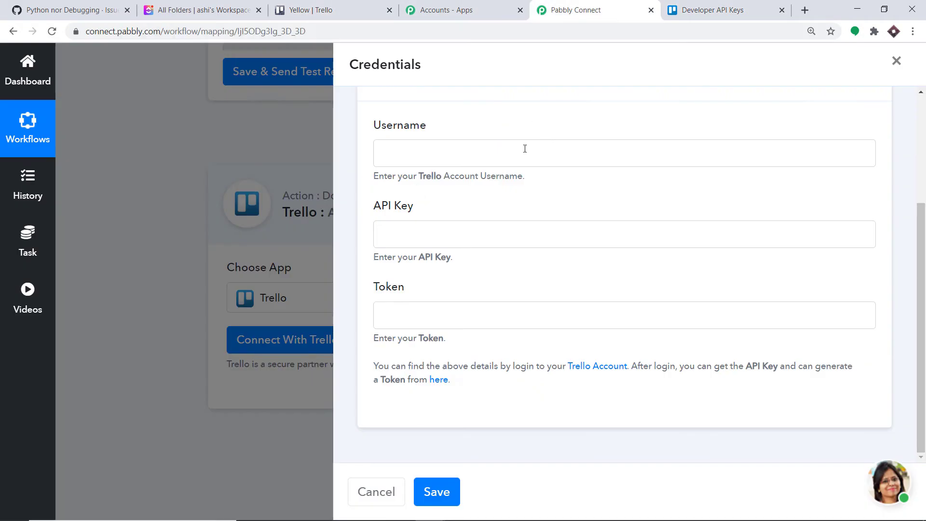
right_click(428, 231)
click(467, 324)
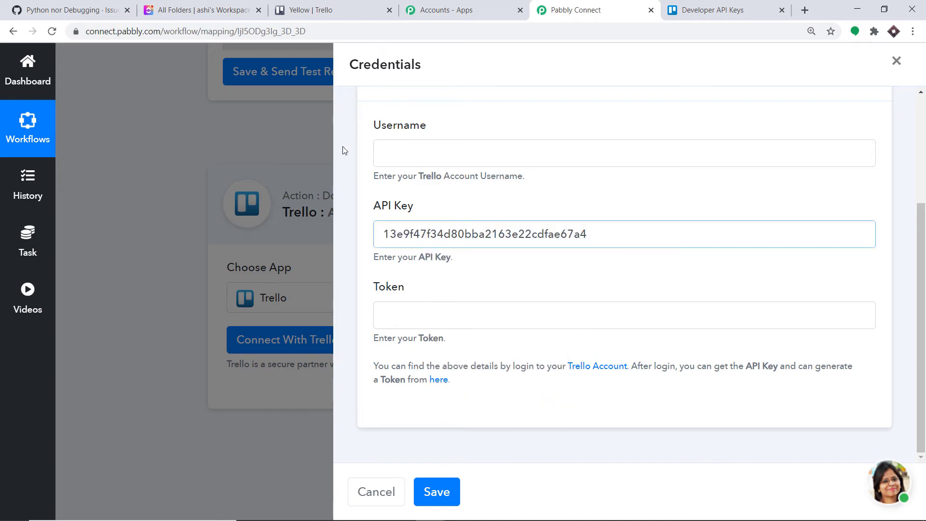
- Open Trello's token authorization page, copy the account username there and paste it as the username in the Pabbly Connect credentials
click(694, 11)
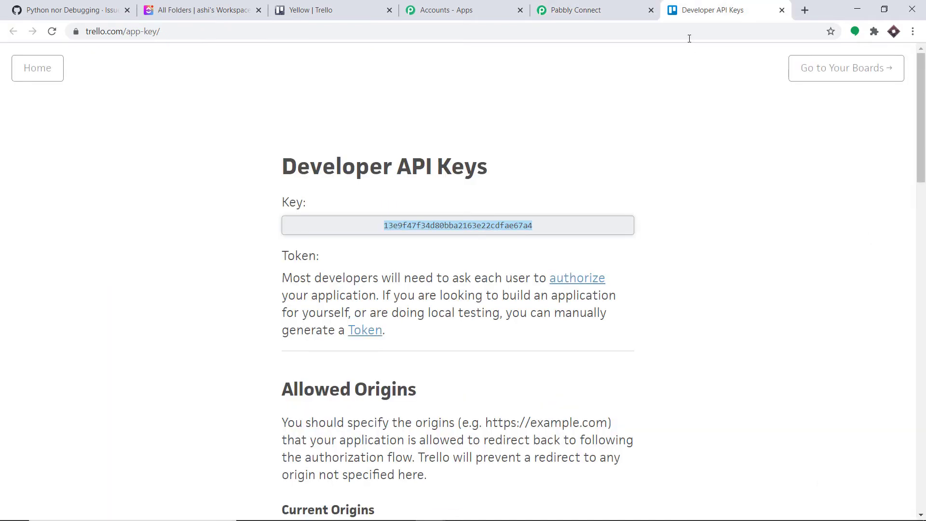
click(368, 331)
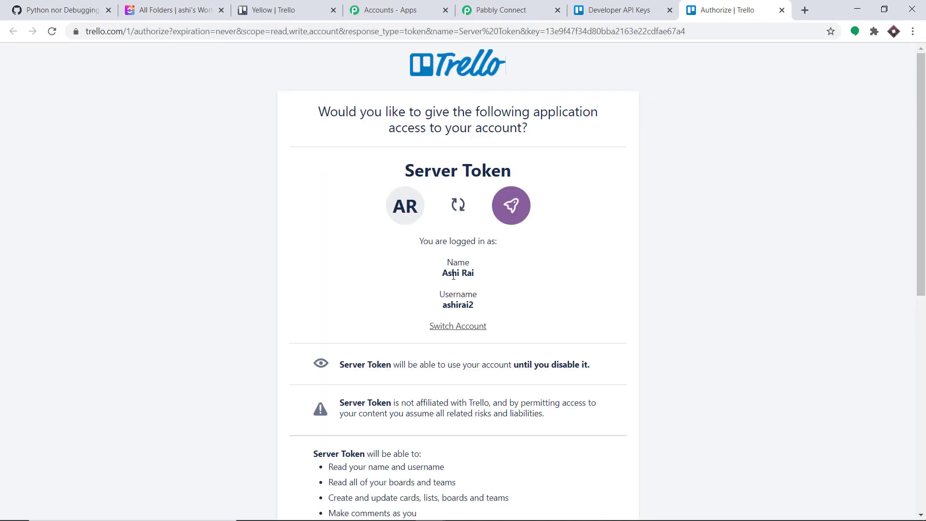
double_click(465, 307)
right_click(466, 307)
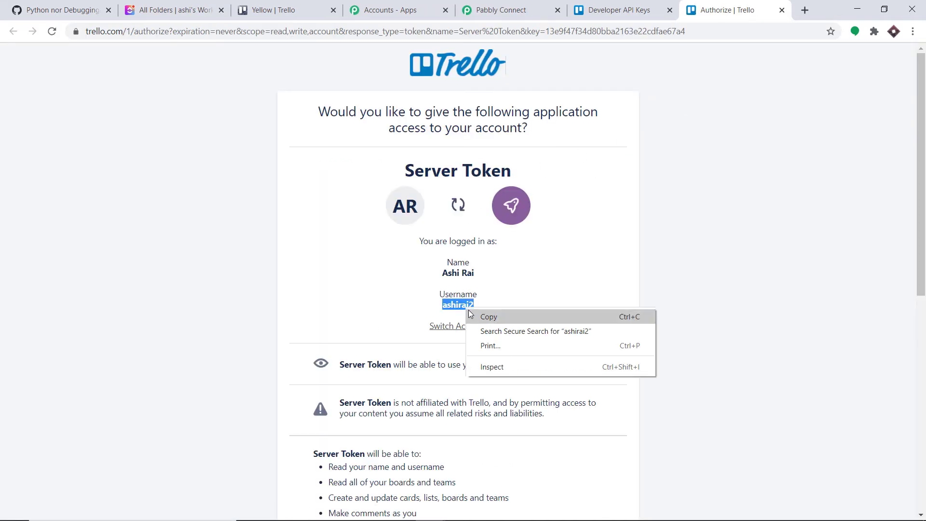
click(477, 315)
click(496, 10)
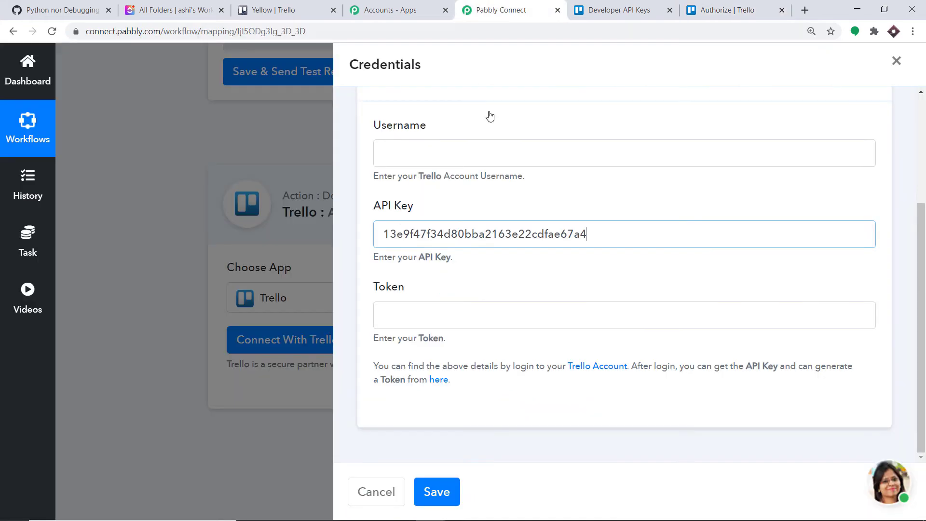
right_click(459, 151)
click(509, 248)
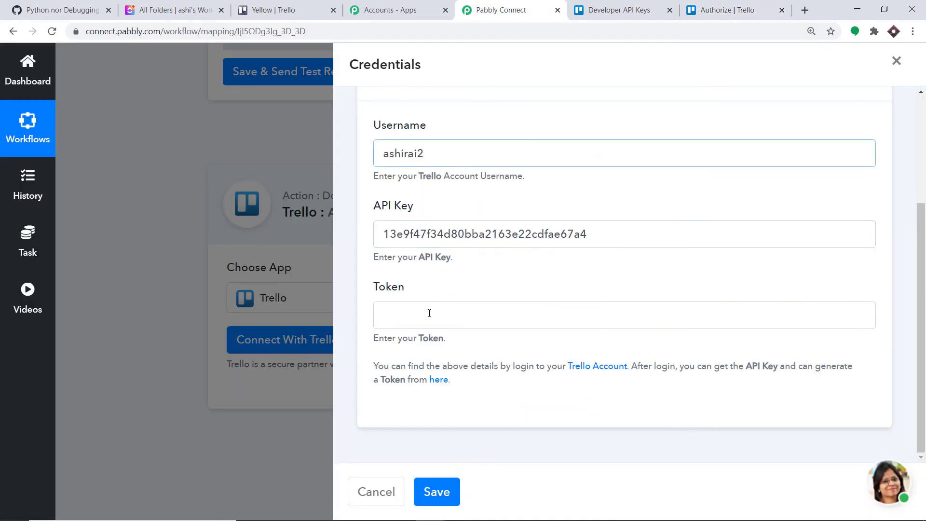
- Grant Server Token access in Trello, paste the generated token into the Pabbly Connect credentials and save the connection
click(753, 10)
scroll(670, 251, down, 8)
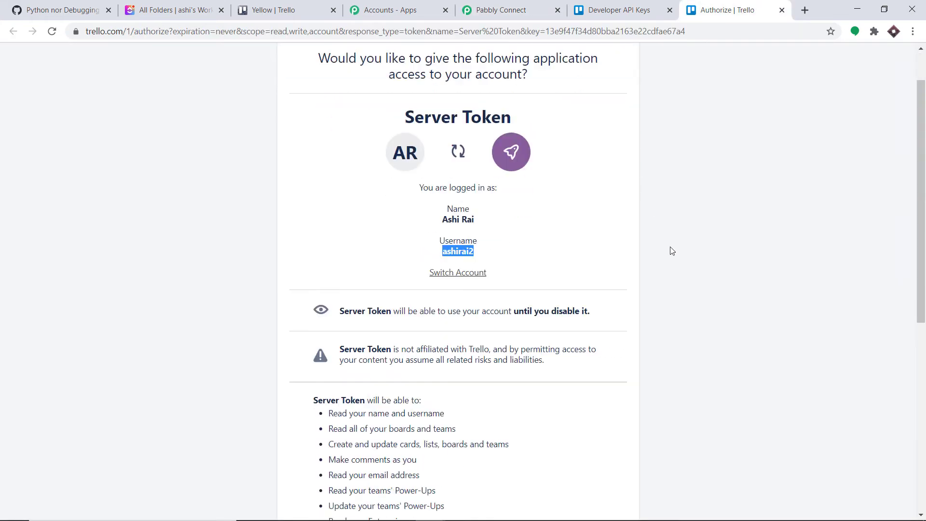
click(590, 375)
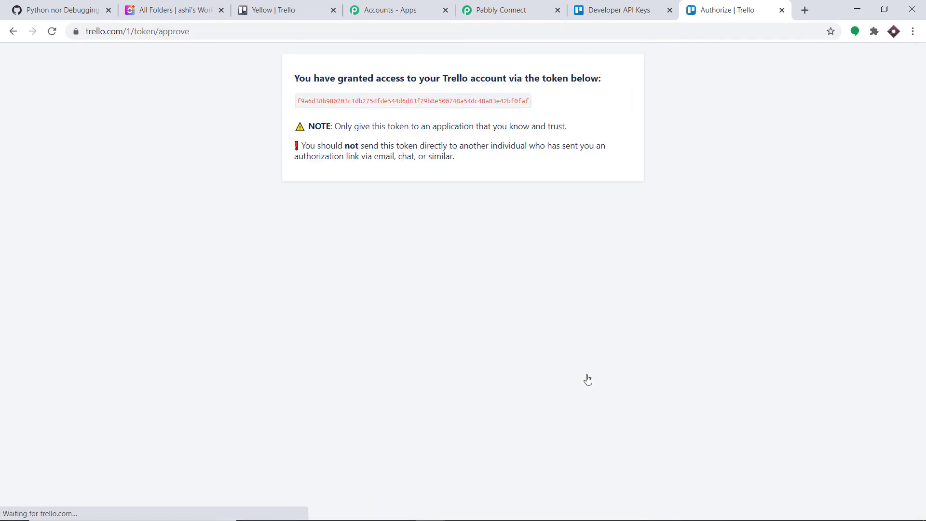
double_click(425, 102)
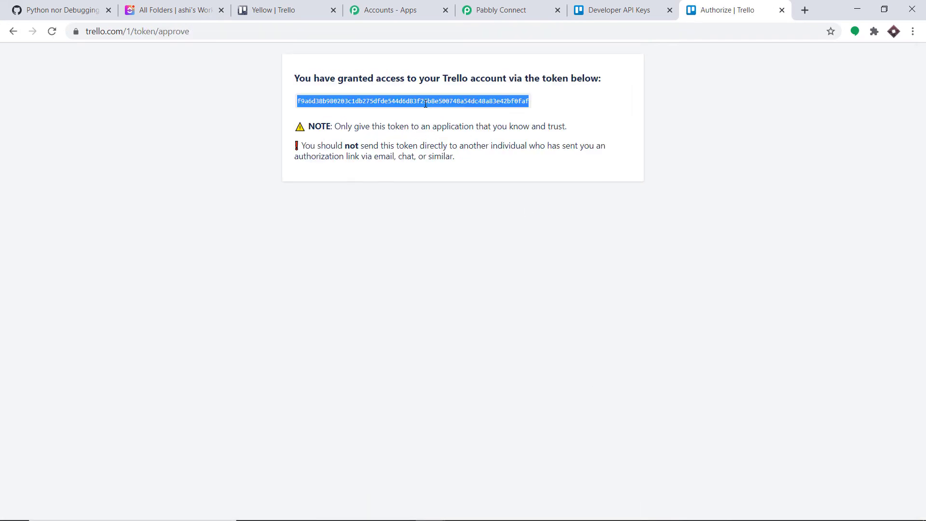
right_click(425, 102)
click(439, 114)
click(487, 12)
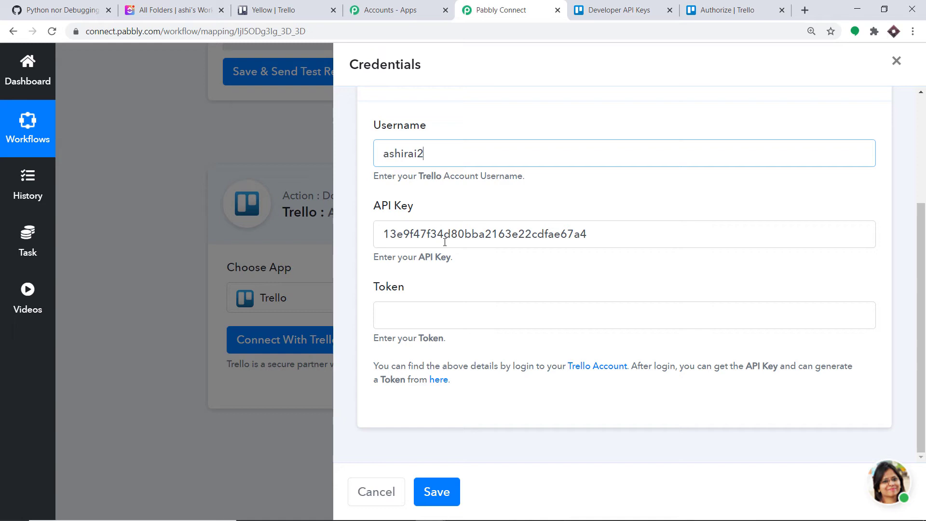
right_click(439, 315)
click(474, 406)
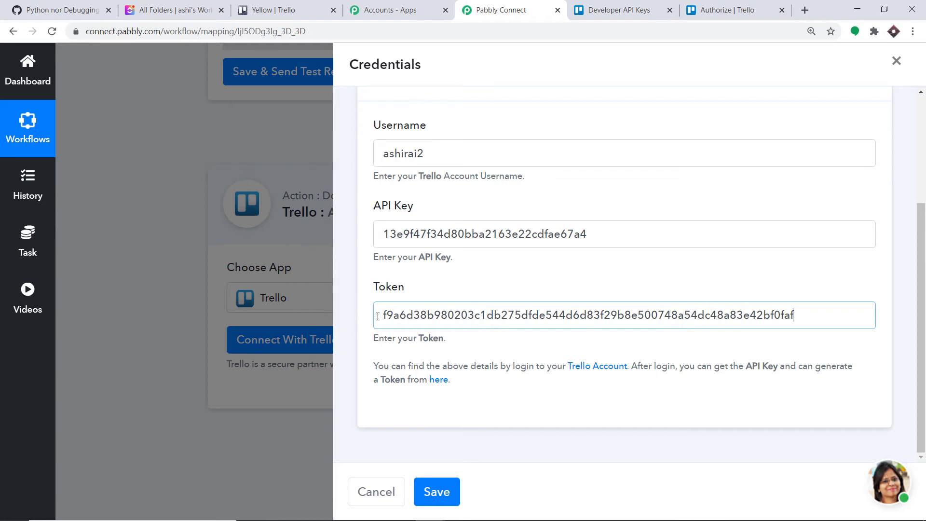
click(432, 483)
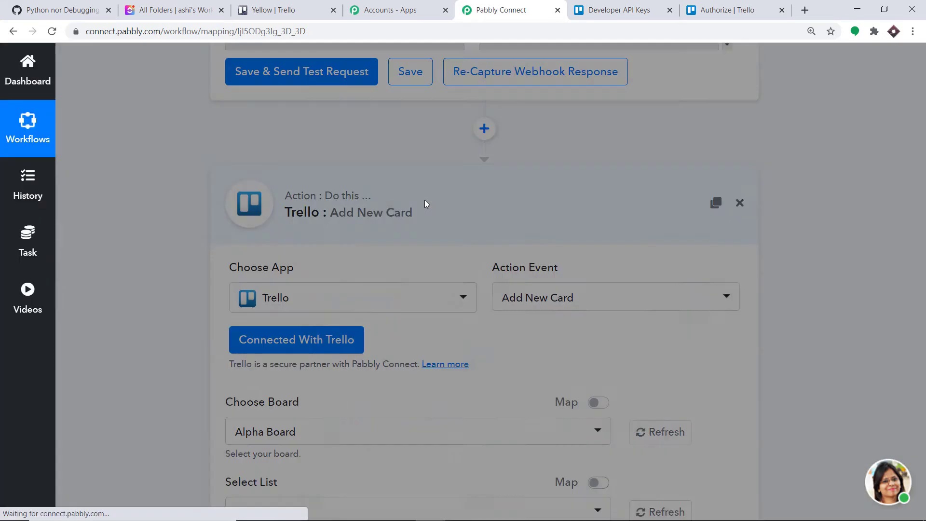
- Check the available boards in Trello and choose Yellow as the board for the new card in Pabbly Connect
scroll(422, 201, down, 5)
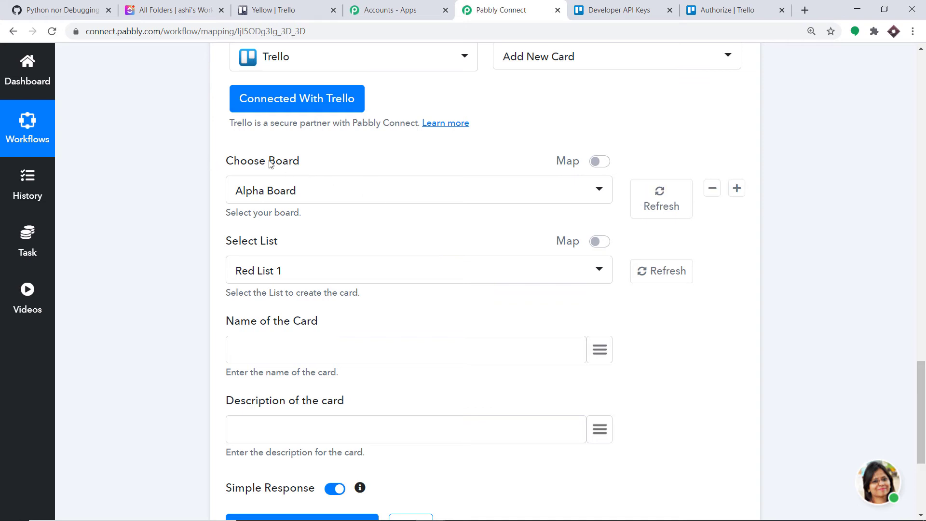
click(303, 200)
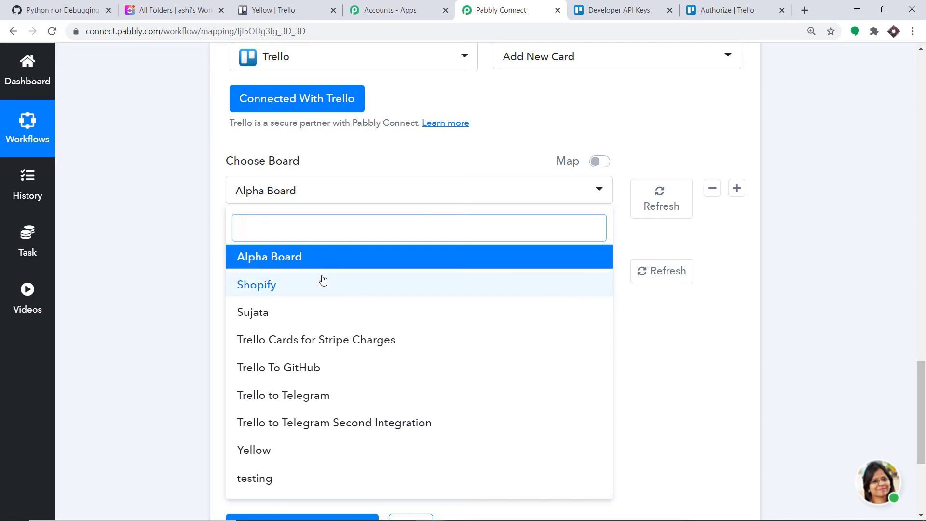
click(303, 5)
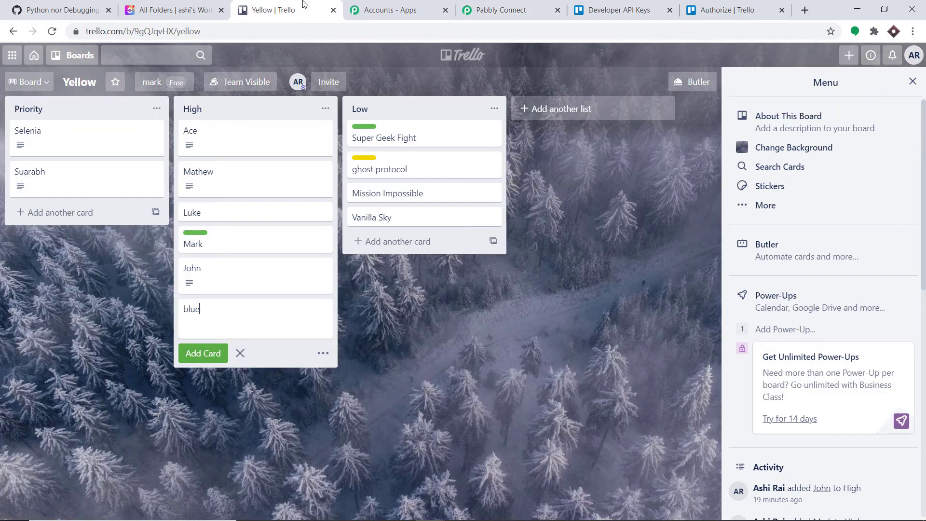
click(72, 55)
scroll(67, 410, down, 2)
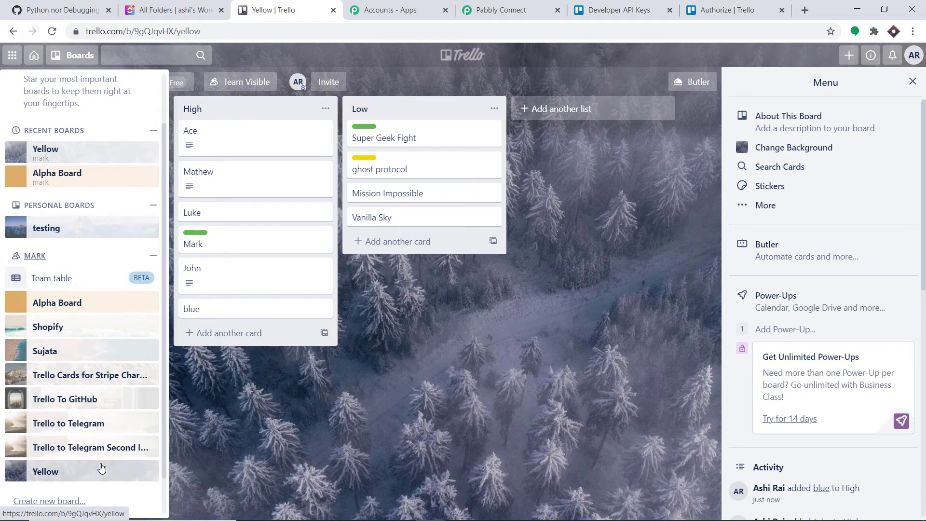
click(545, 7)
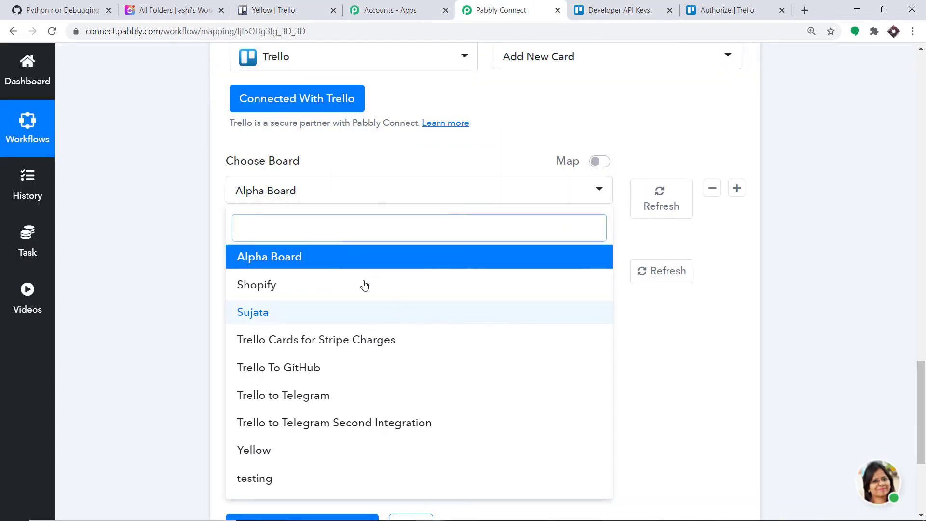
click(259, 450)
- Review the Yellow board's lists in Trello and select Priority as the card's list in Pabbly Connect
click(290, 5)
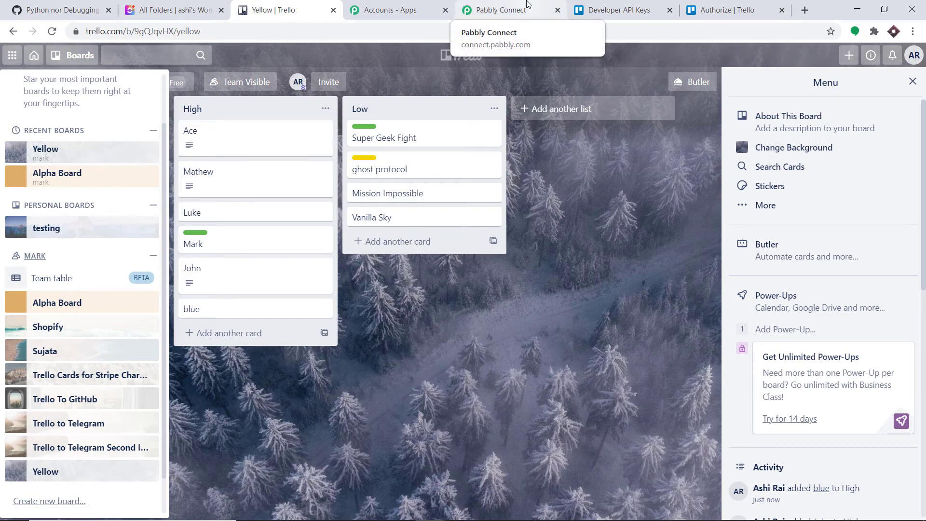
click(501, 9)
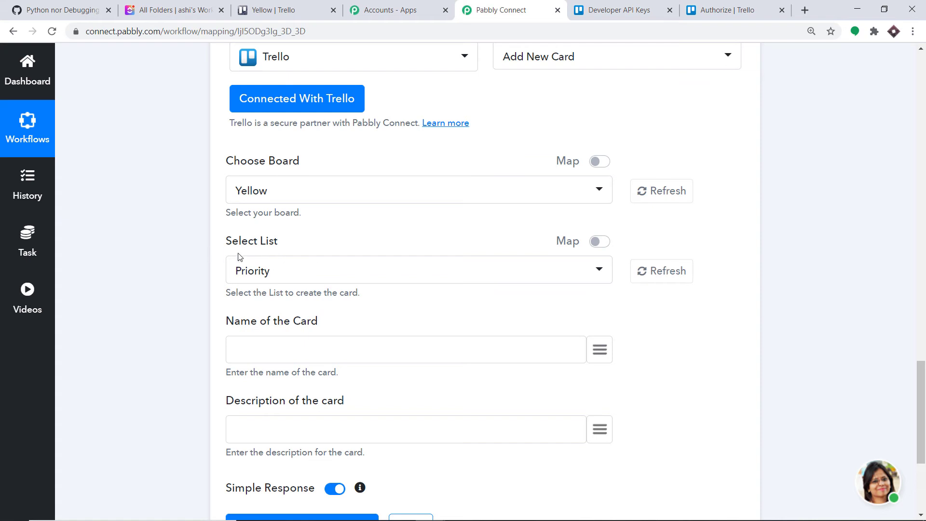
click(266, 273)
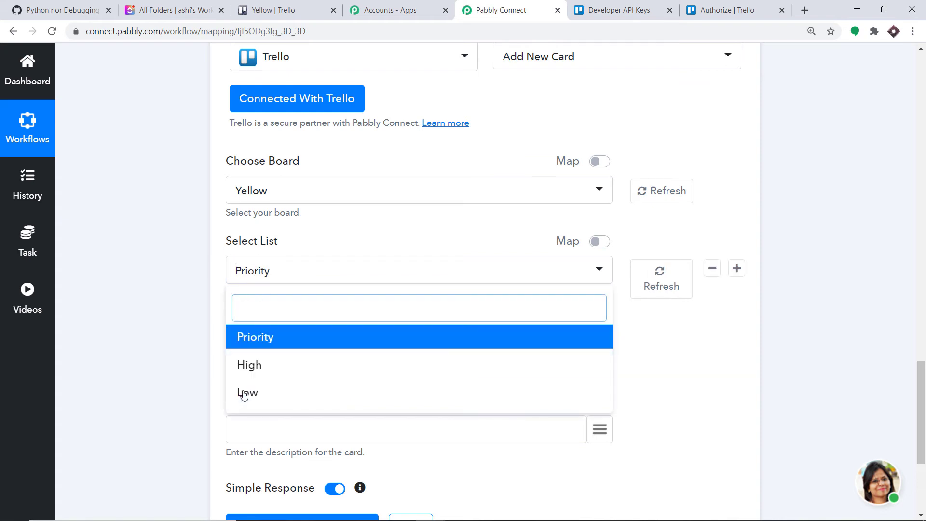
click(291, 10)
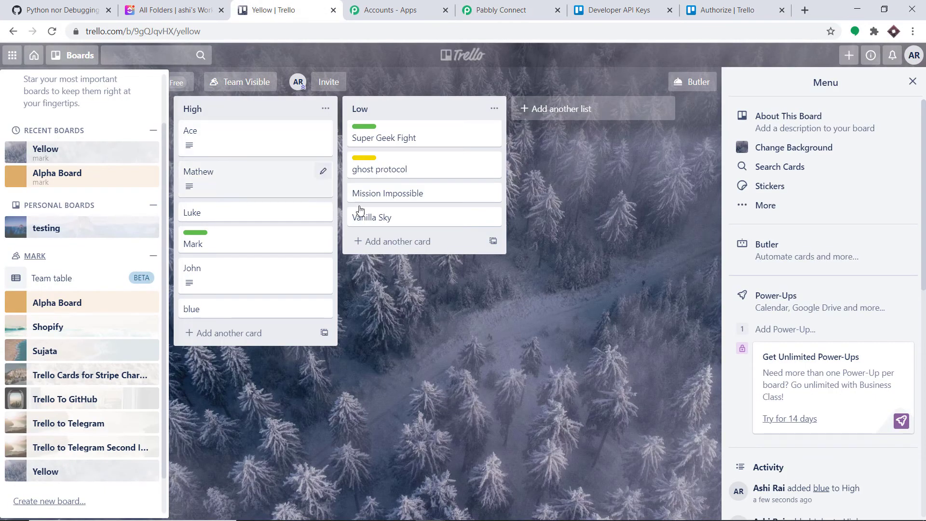
click(437, 315)
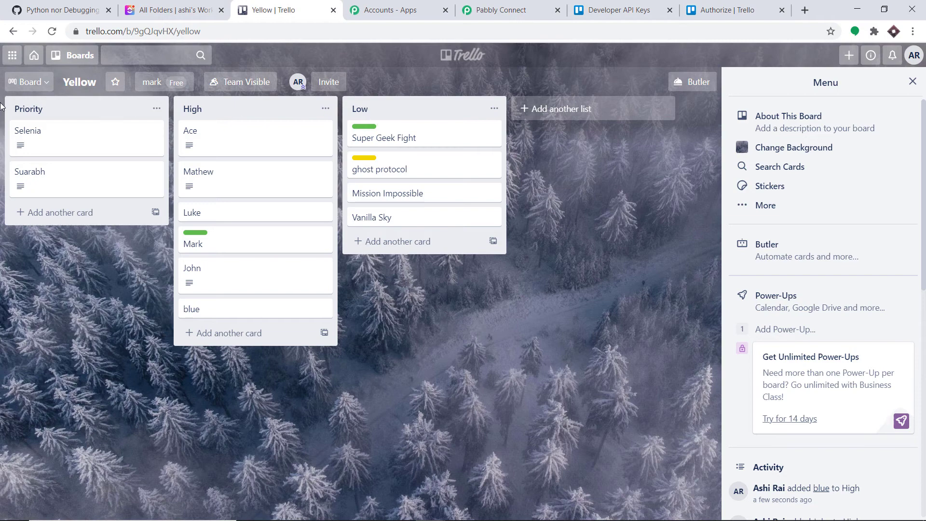
click(505, 8)
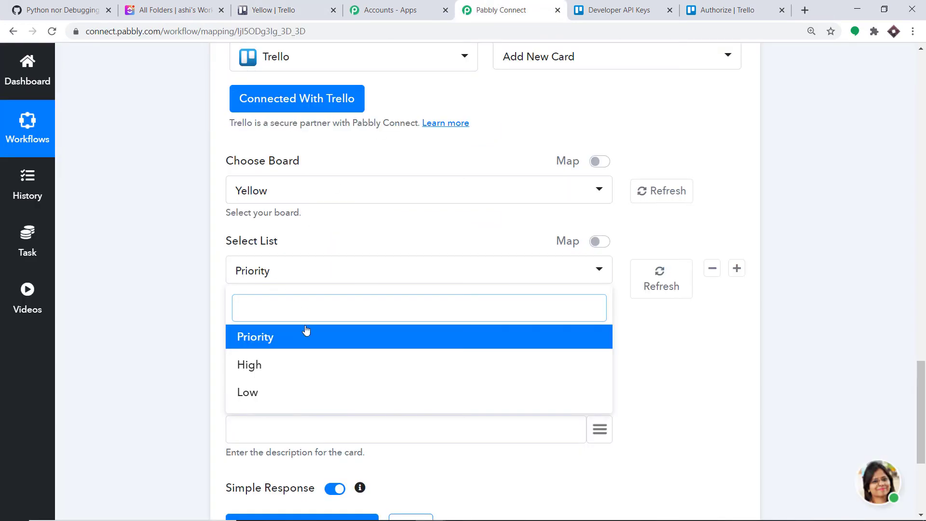
click(294, 336)
- Map the name of the card to the trigger's issue title, Python nor Debugging
scroll(340, 223, down, 3)
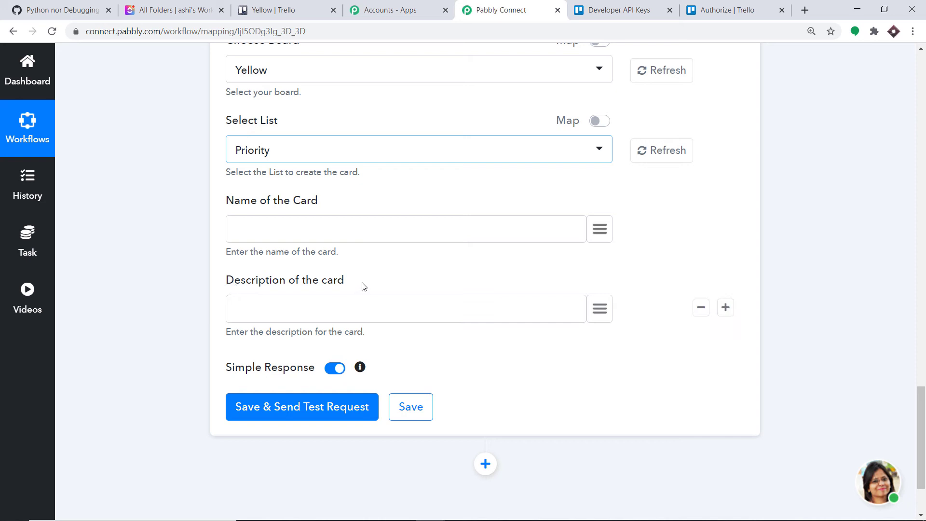
mouse_move(500, 217)
click(600, 229)
text(title)
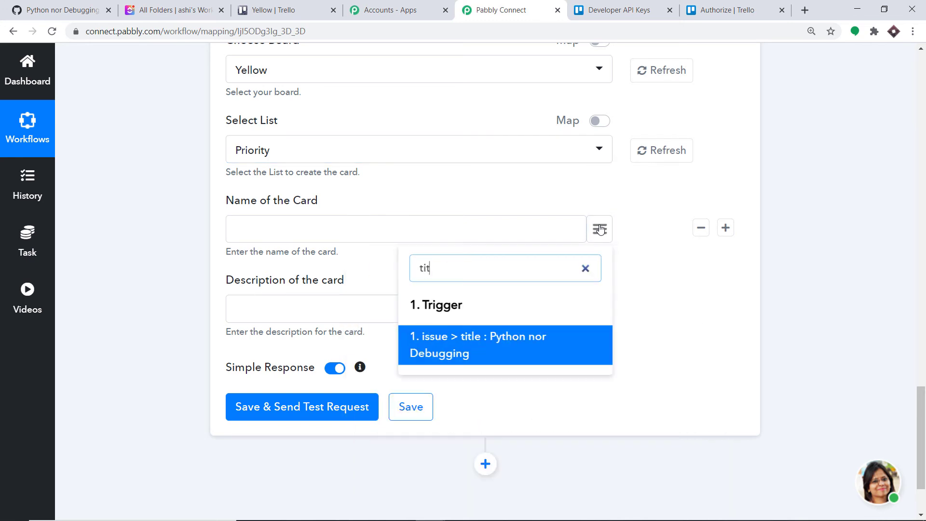
click(482, 351)
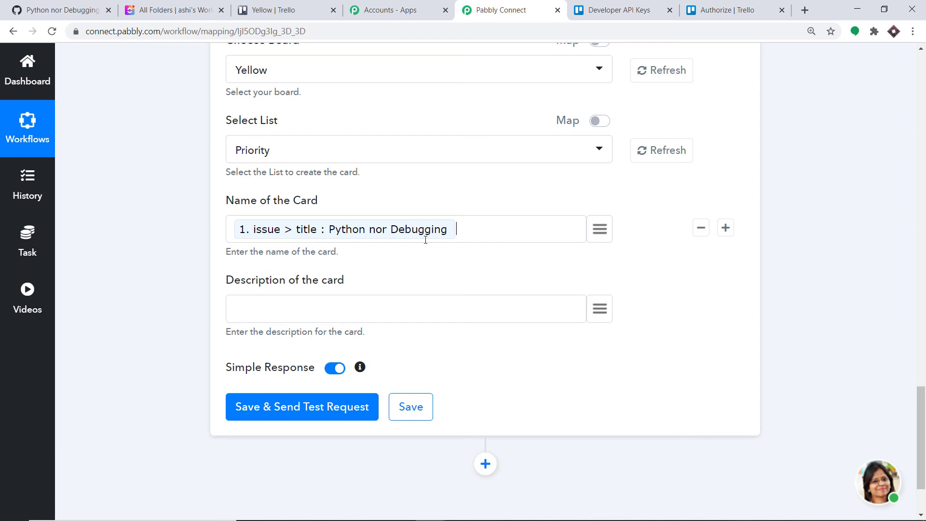
- Map the description of the card to the trigger's issue body, Malfunction in library
click(593, 312)
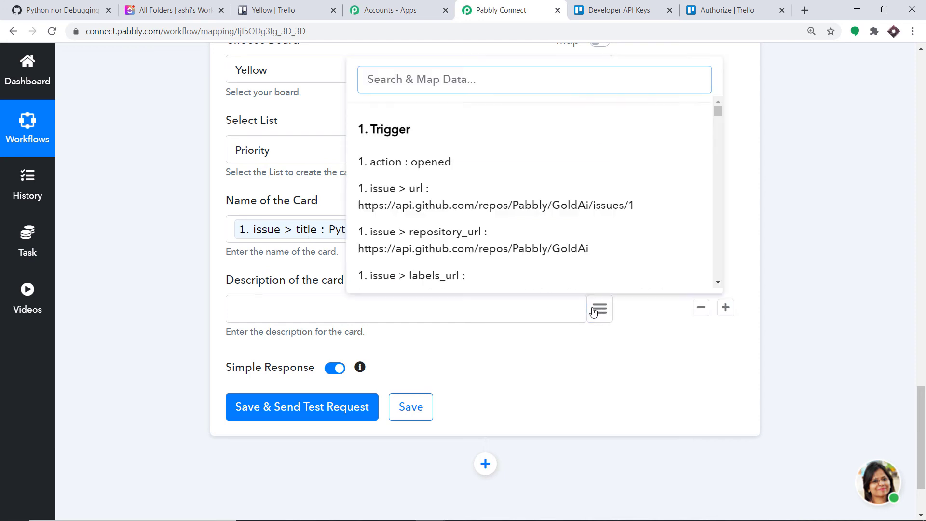
text(des)
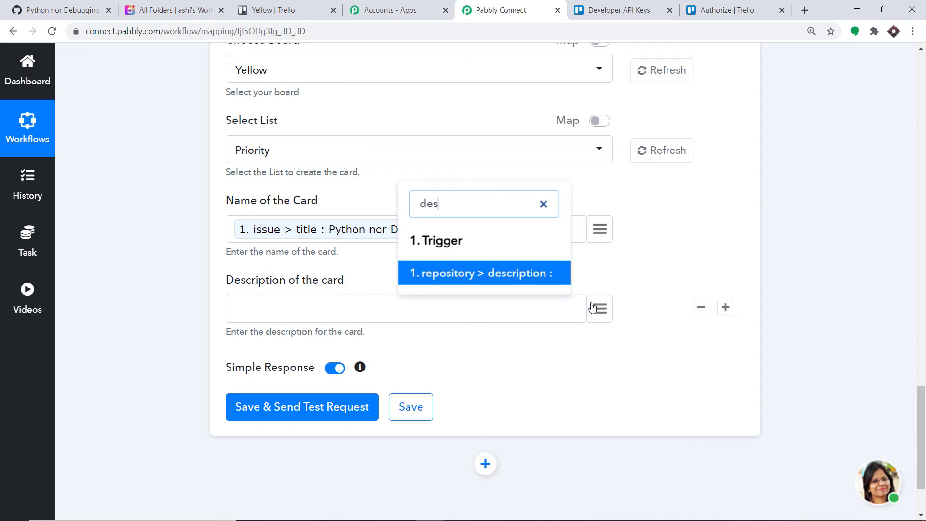
click(593, 310)
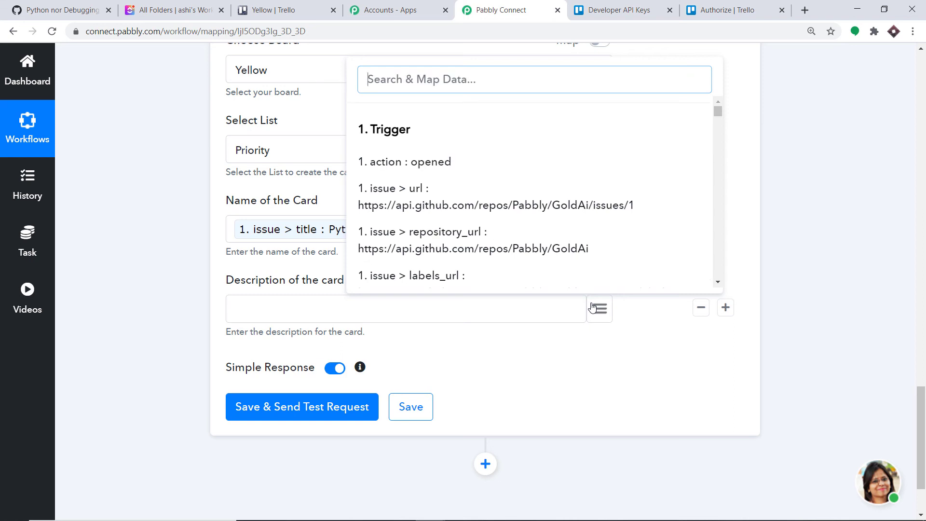
text(lib)
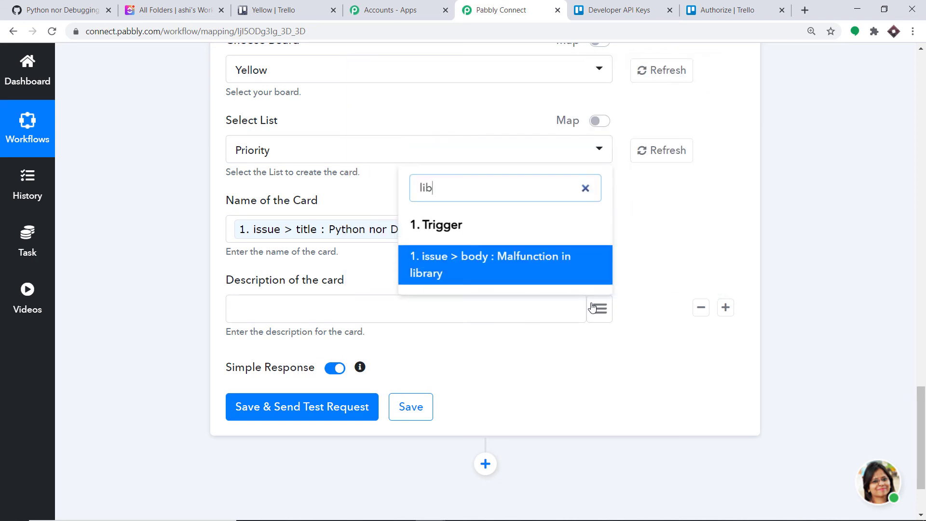
click(519, 269)
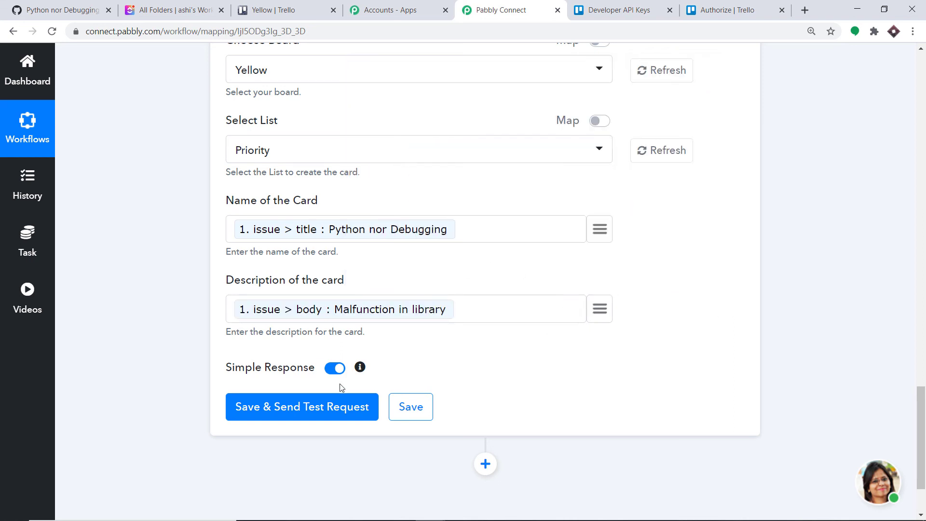
- Save the Trello action with a test request and review its API response
click(321, 414)
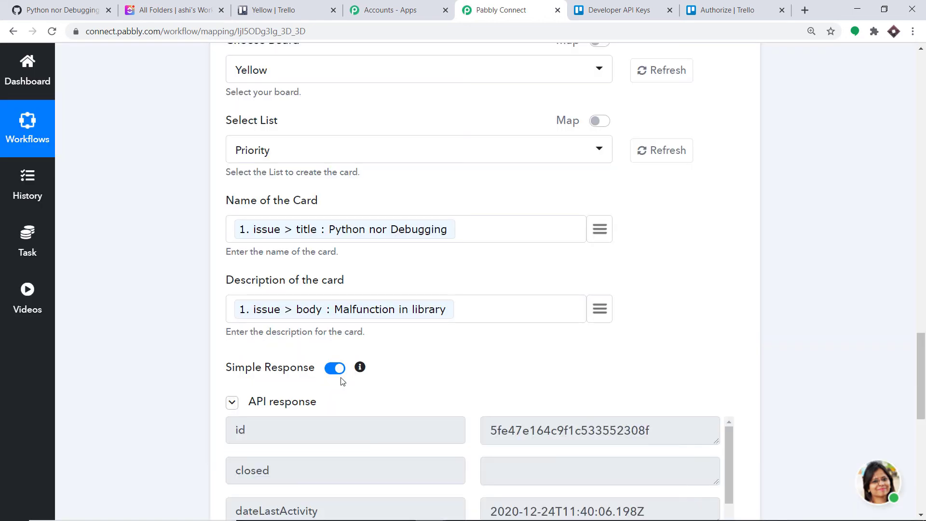
scroll(341, 381, down, 2)
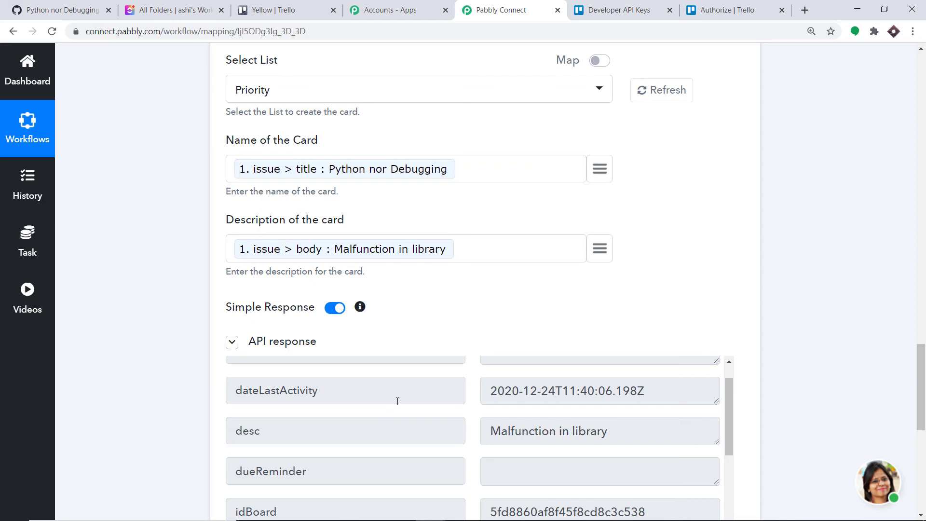
- Switch to Trello and inspect the Python nor Debugging card in the Priority list, and return to the Pabbly Connect workflow
click(273, 10)
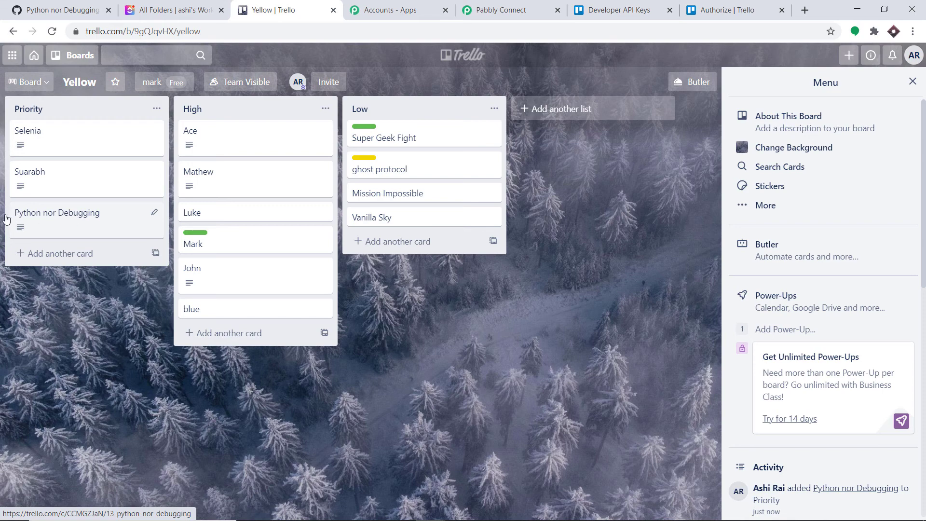
click(87, 222)
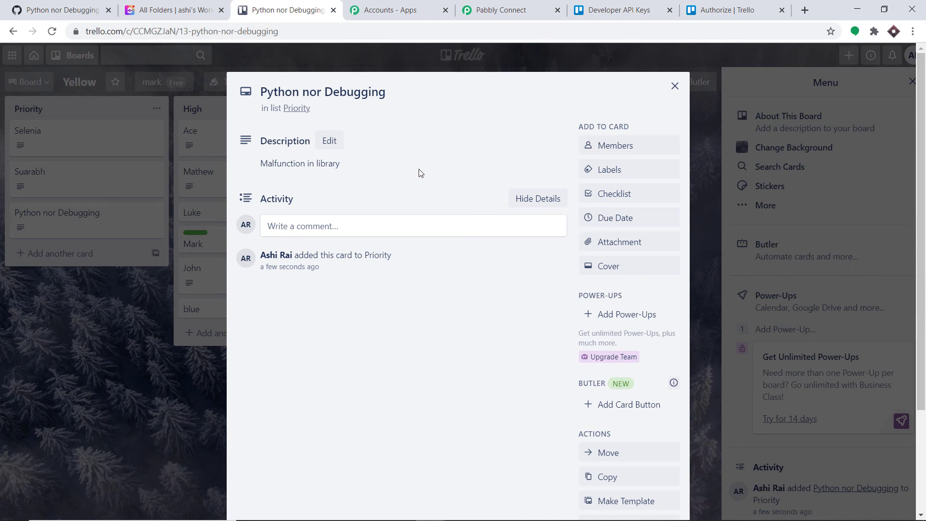
click(528, 7)
scroll(424, 308, up, 10)
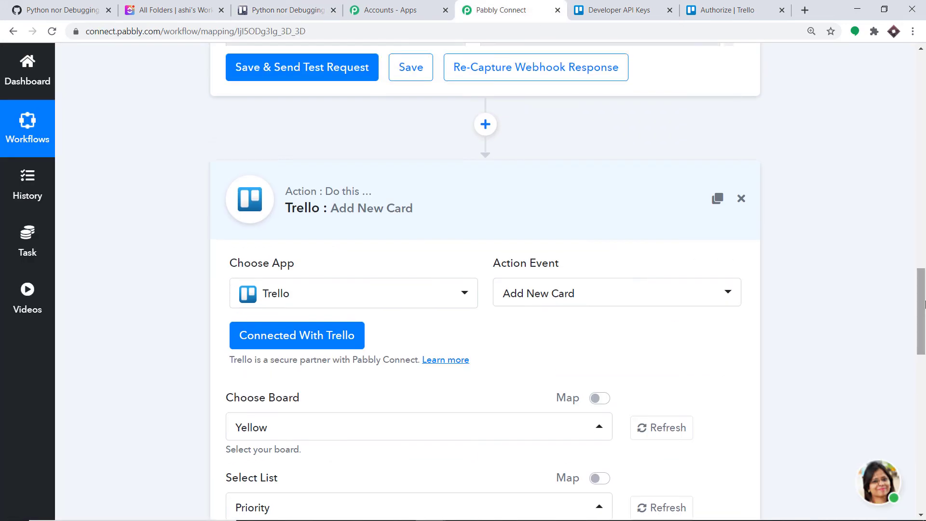
- Collapse the Trello action and the GitHub trigger to view the whole GitHub To Trello workflow at a glance
click(410, 331)
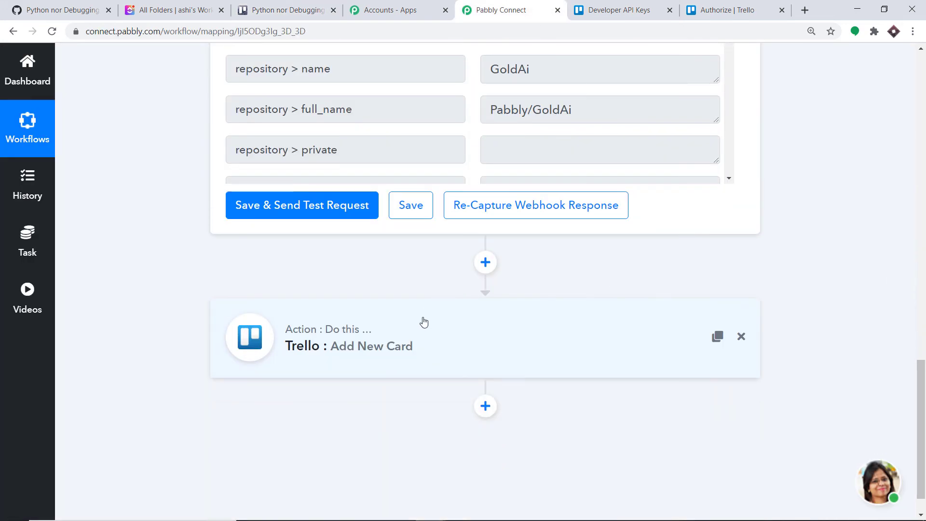
scroll(921, 311, up, 5)
drag(921, 311, 911, 145)
click(577, 180)
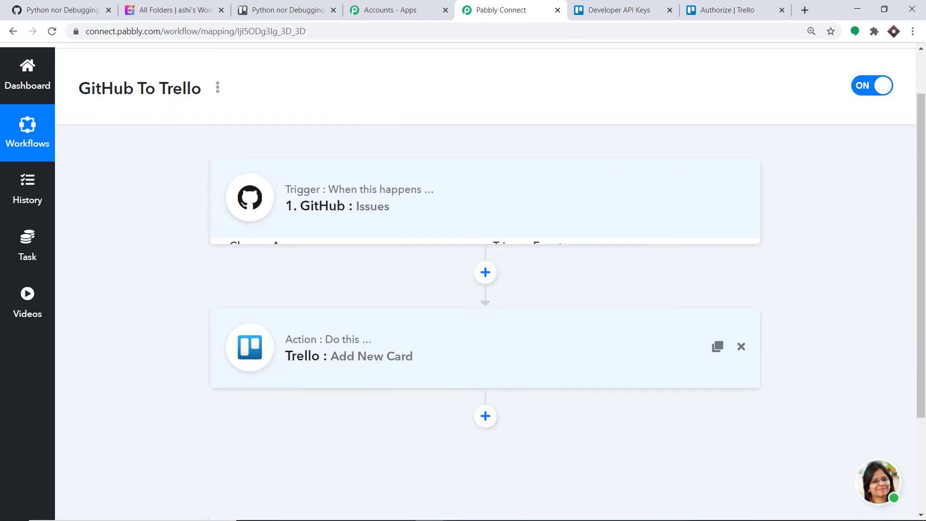
scroll(761, 160, down, 1)
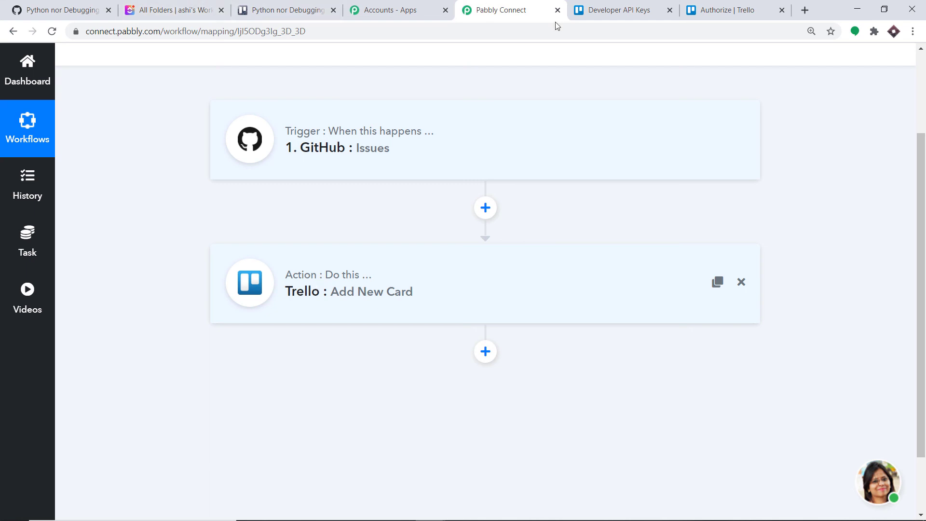
- Switch to GitHub and submit a new issue in the GoldAi repository titled "AI has taken over the world" with the comment "No Antivirus"
click(100, 3)
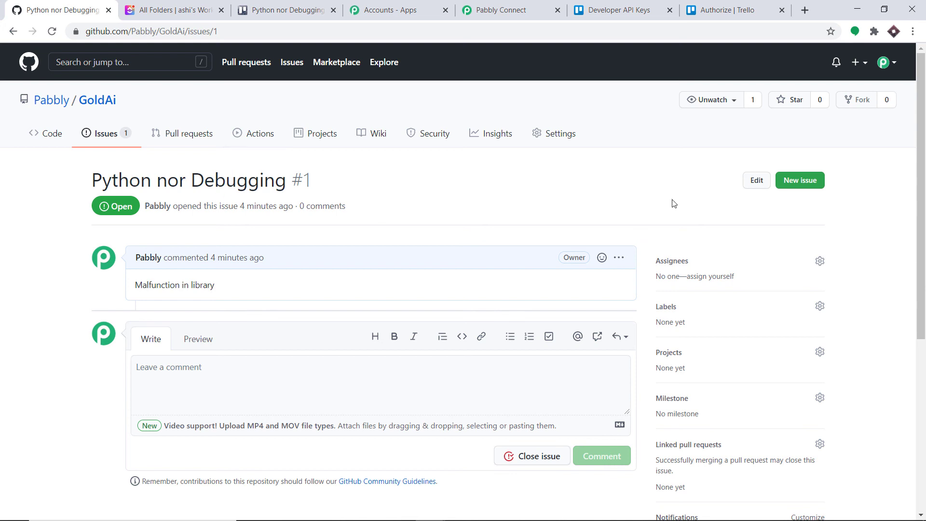
click(799, 183)
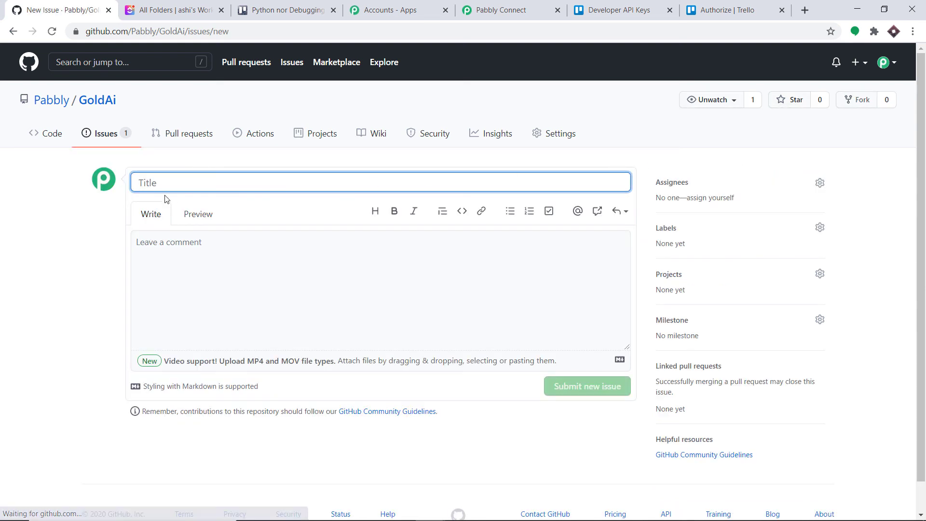
text(AI has)
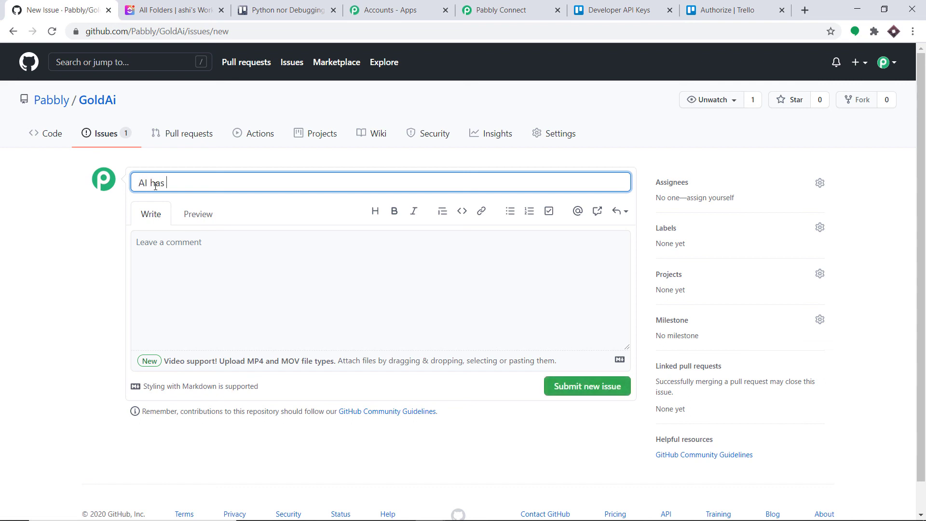
text( taken over the world)
click(175, 244)
text(No Antivirus)
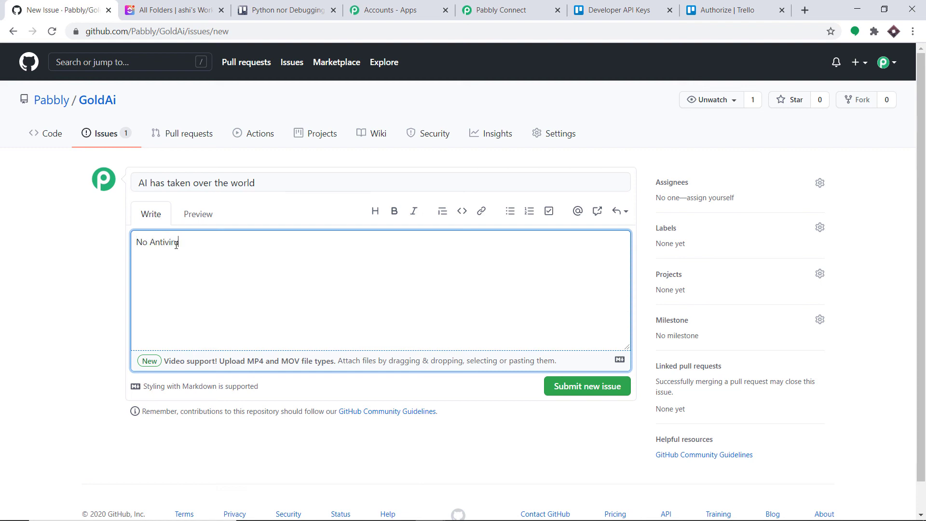
click(610, 384)
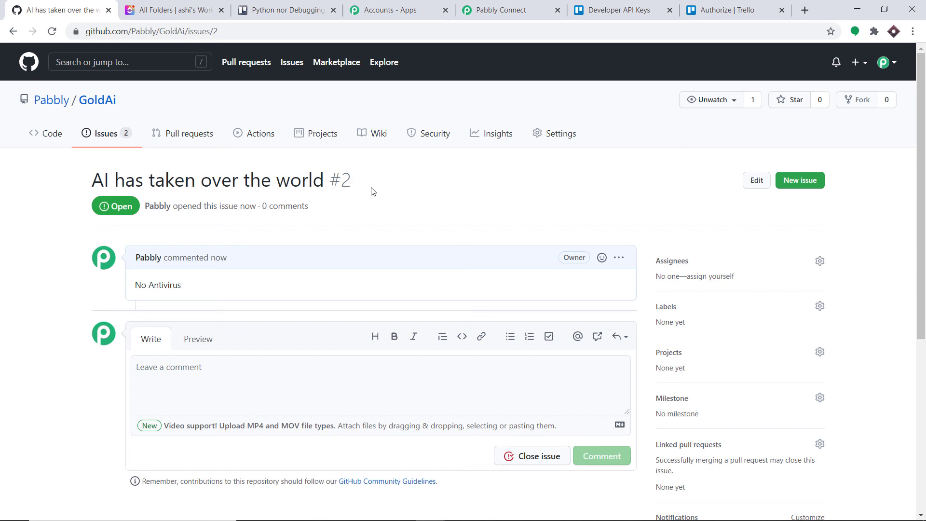
- Switch to Trello and close the Python nor Debugging card to check the Yellow board's Priority list for the new issue's card
click(251, 9)
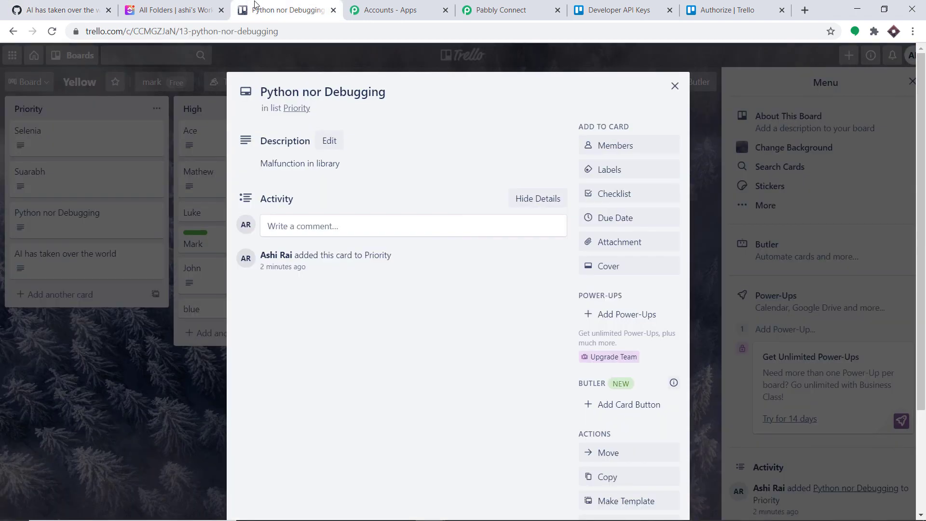
click(674, 86)
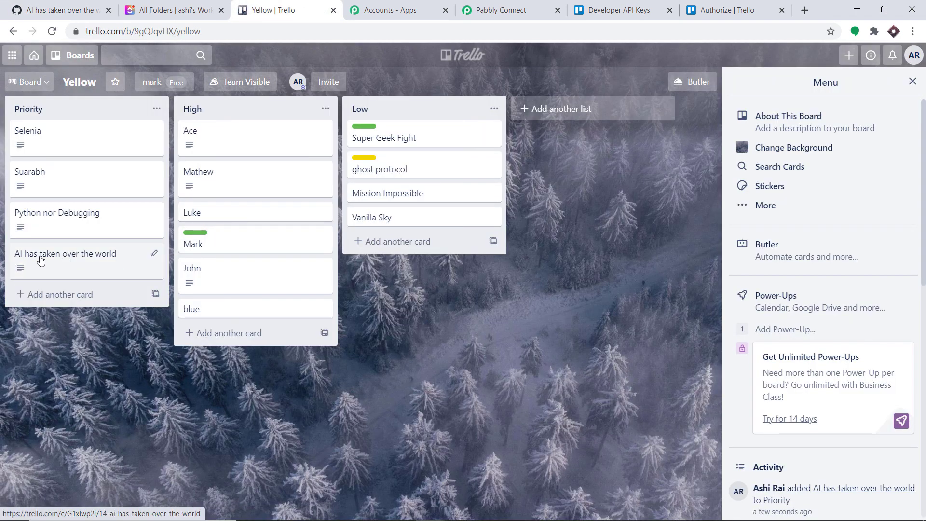